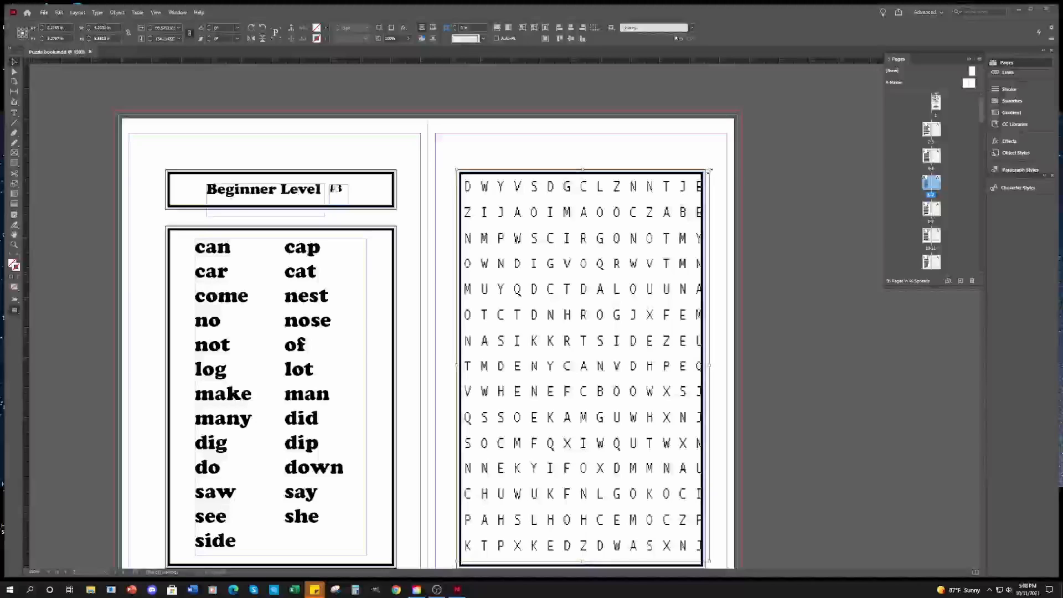
- Resize the letter grid on the Beginner Level #3 puzzle page to fit inside its black border, and save the document
{"action": "left_click_drag", "start_coordinate": [710, 170], "coordinate": [701, 173]}
{"action": "scroll", "coordinate": [698, 332], "scroll_direction": "down", "scroll_amount": 3}
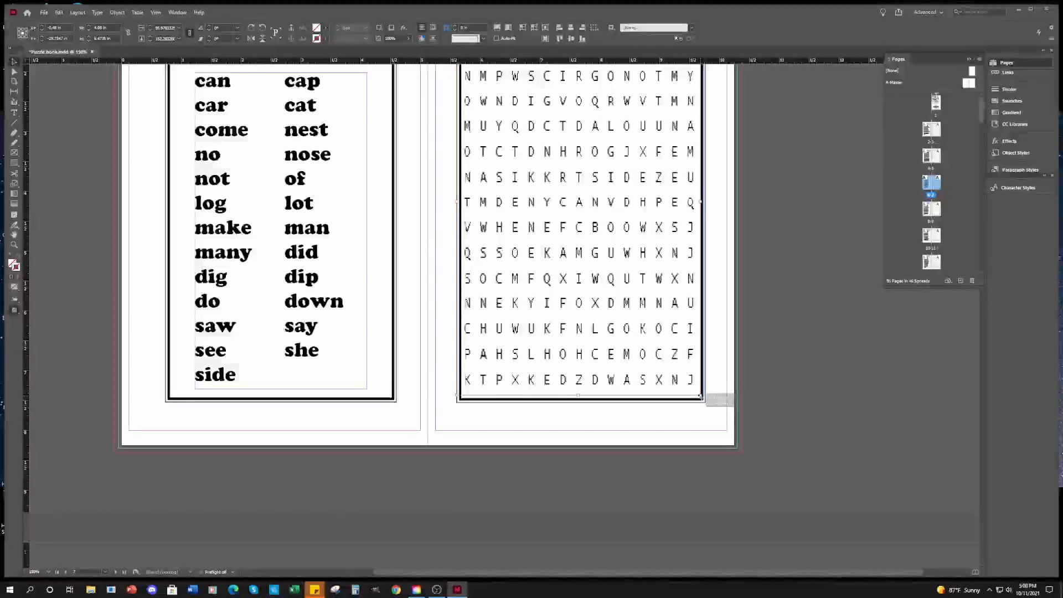
{"action": "mouse_move", "coordinate": [456, 395]}
{"action": "left_mouse_down"}
{"action": "mouse_move", "coordinate": [464, 408]}
{"action": "mouse_move", "coordinate": [463, 397]}
{"action": "left_mouse_up"}
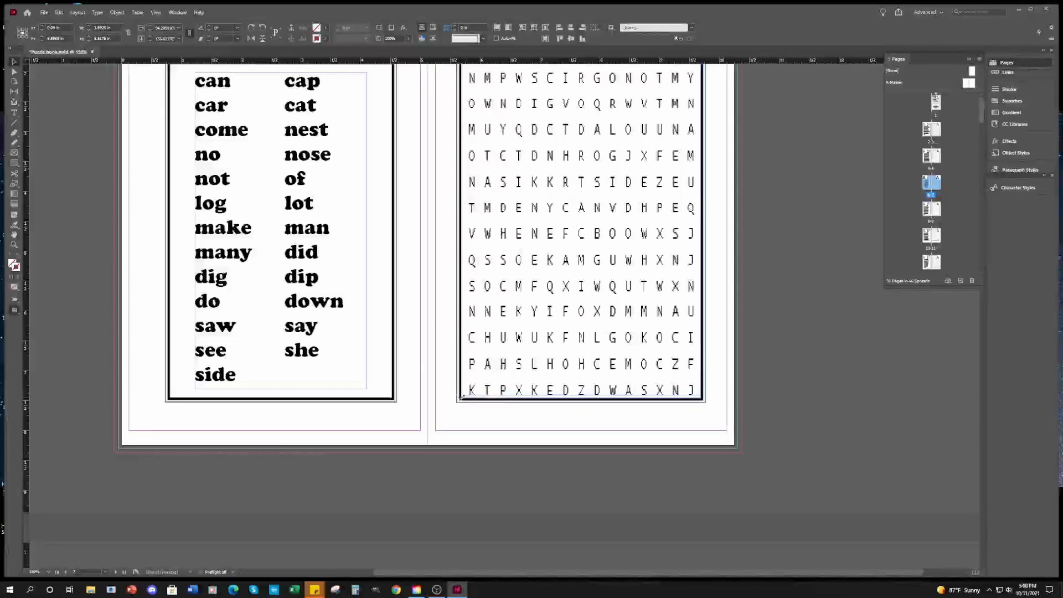
{"action": "key", "text": "ctrl+s"}
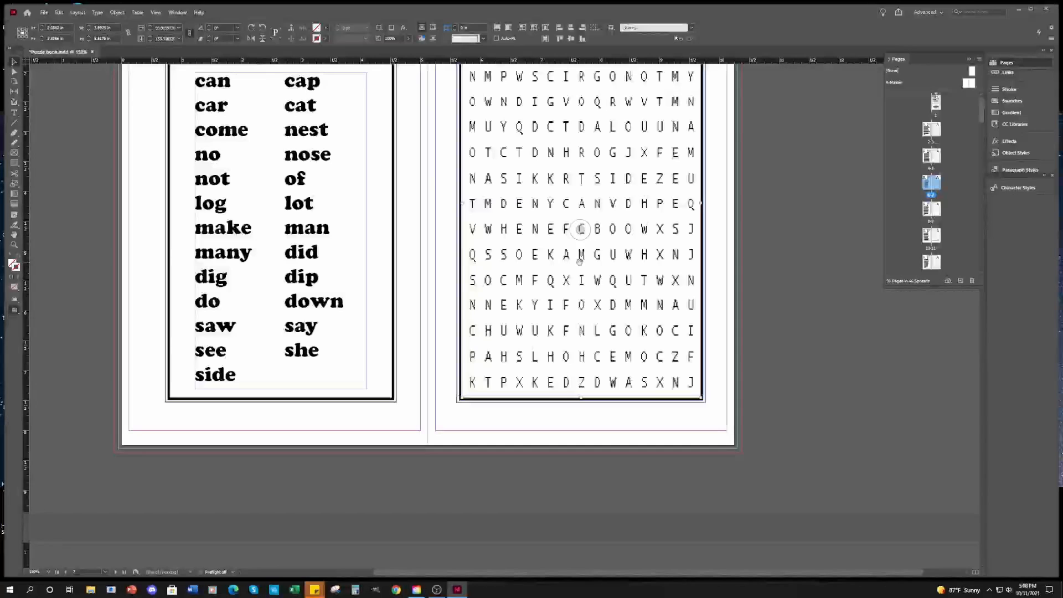
{"action": "left_click", "coordinate": [556, 413]}
{"action": "scroll", "coordinate": [648, 349], "scroll_direction": "up", "scroll_amount": 5}
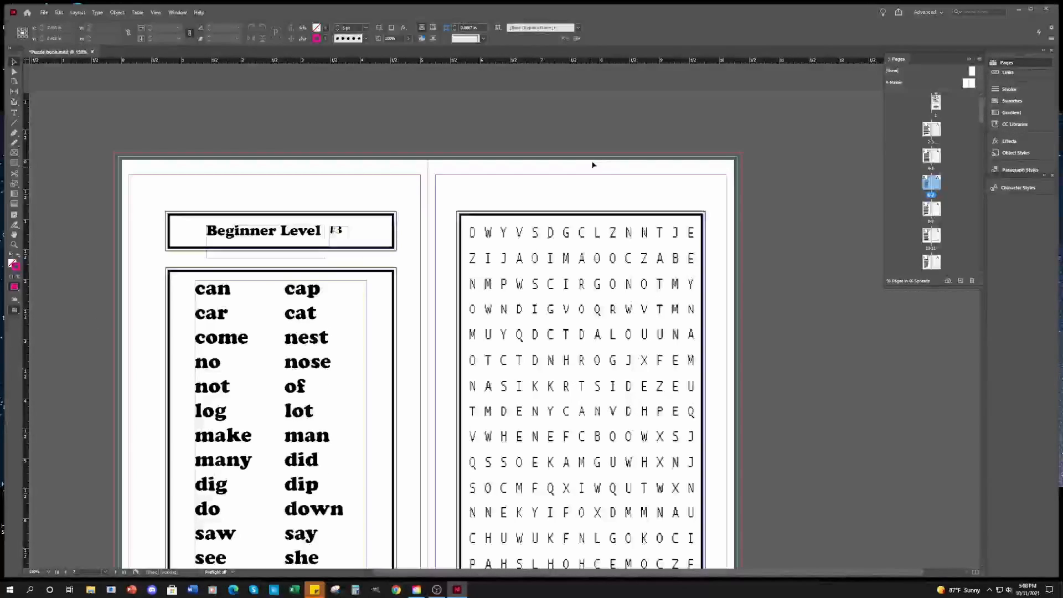
- Reposition the black border around the letter grid on the Beginner Level #7 puzzle page
{"action": "scroll", "coordinate": [451, 225], "scroll_direction": "down", "scroll_amount": 10}
{"action": "scroll", "coordinate": [510, 361], "scroll_direction": "down", "scroll_amount": 10}
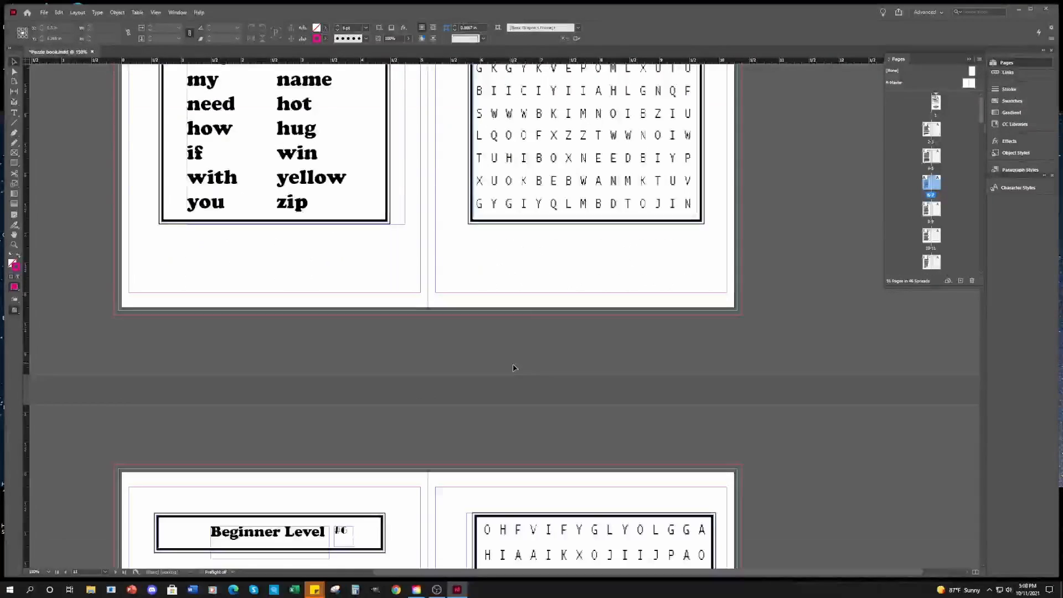
{"action": "scroll", "coordinate": [510, 387], "scroll_direction": "down", "scroll_amount": 2}
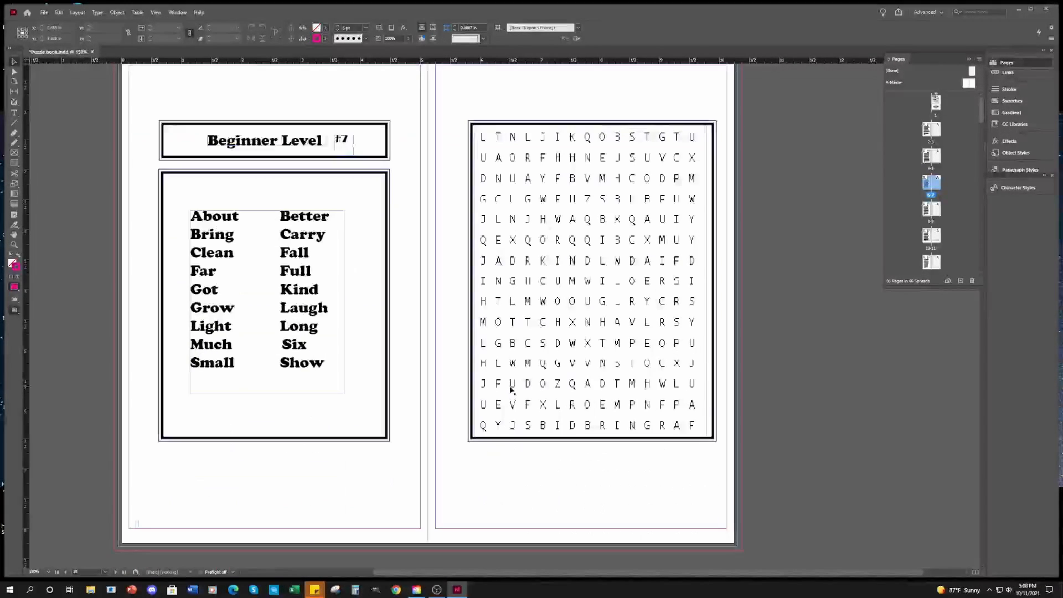
{"action": "left_click", "coordinate": [585, 276]}
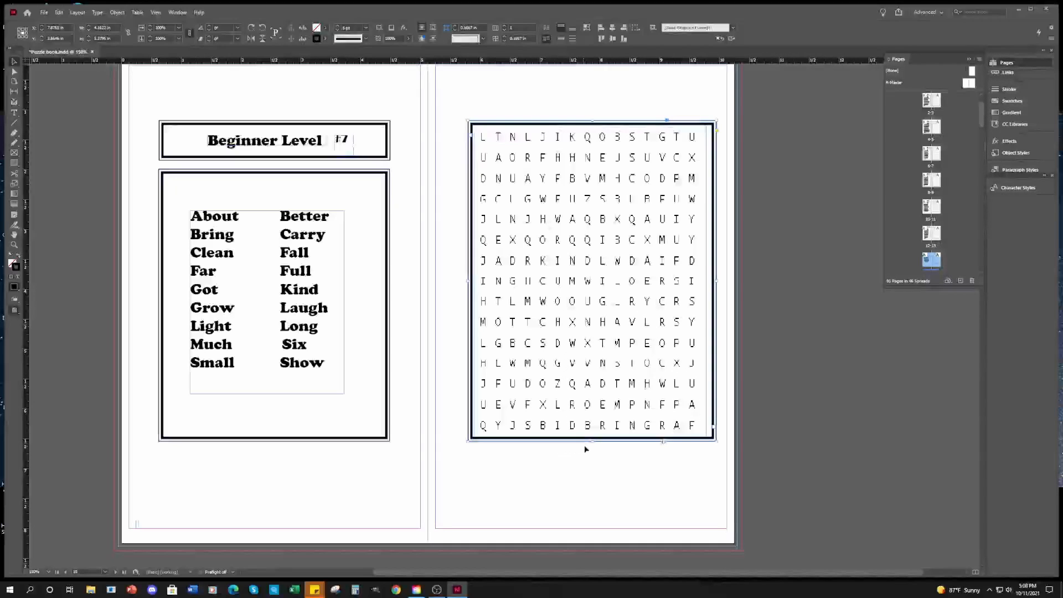
{"action": "left_click_drag", "start_coordinate": [585, 443], "coordinate": [607, 446]}
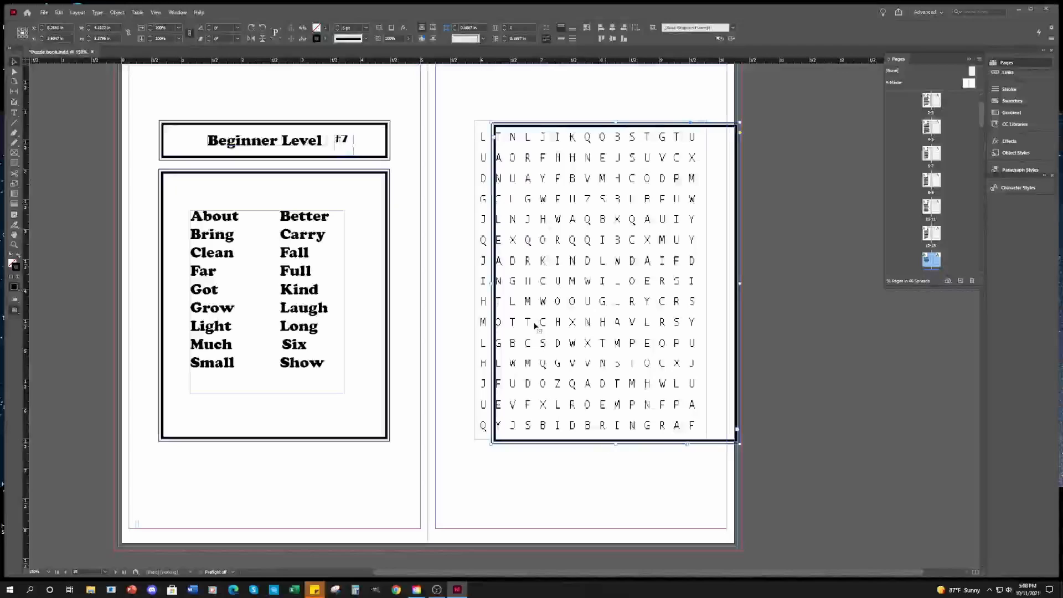
{"action": "left_click", "coordinate": [572, 283]}
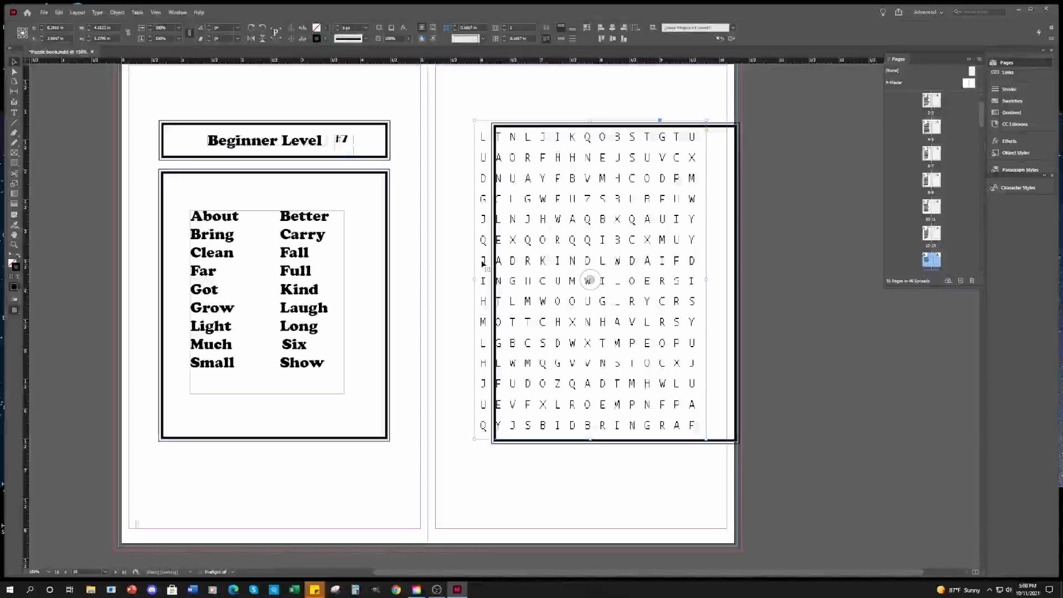
{"action": "left_click", "coordinate": [590, 281]}
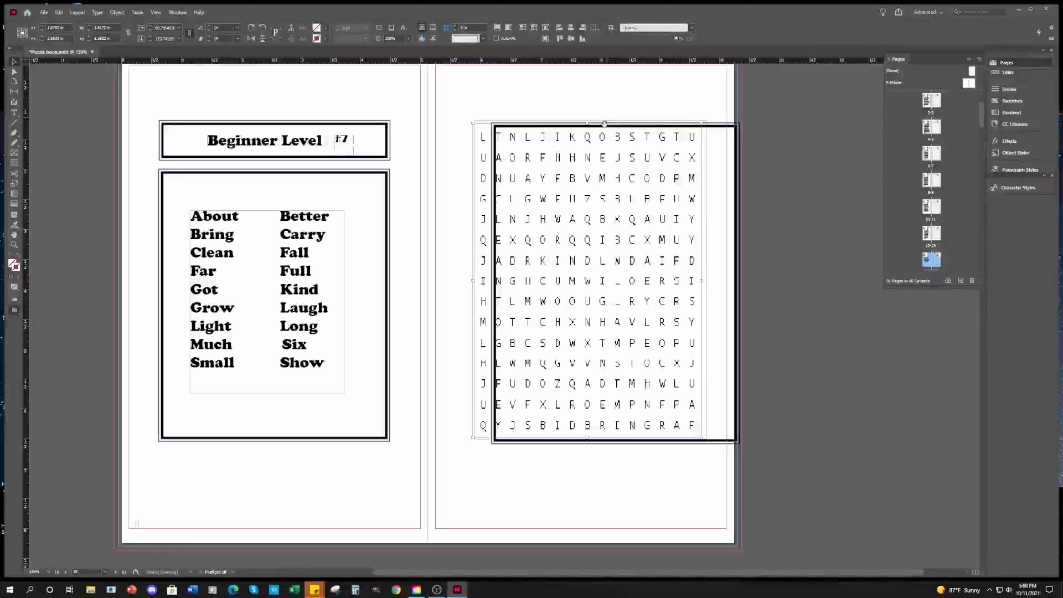
{"action": "mouse_move", "coordinate": [606, 129]}
{"action": "left_mouse_down"}
{"action": "mouse_move", "coordinate": [572, 134]}
{"action": "mouse_move", "coordinate": [589, 130]}
{"action": "left_mouse_up"}
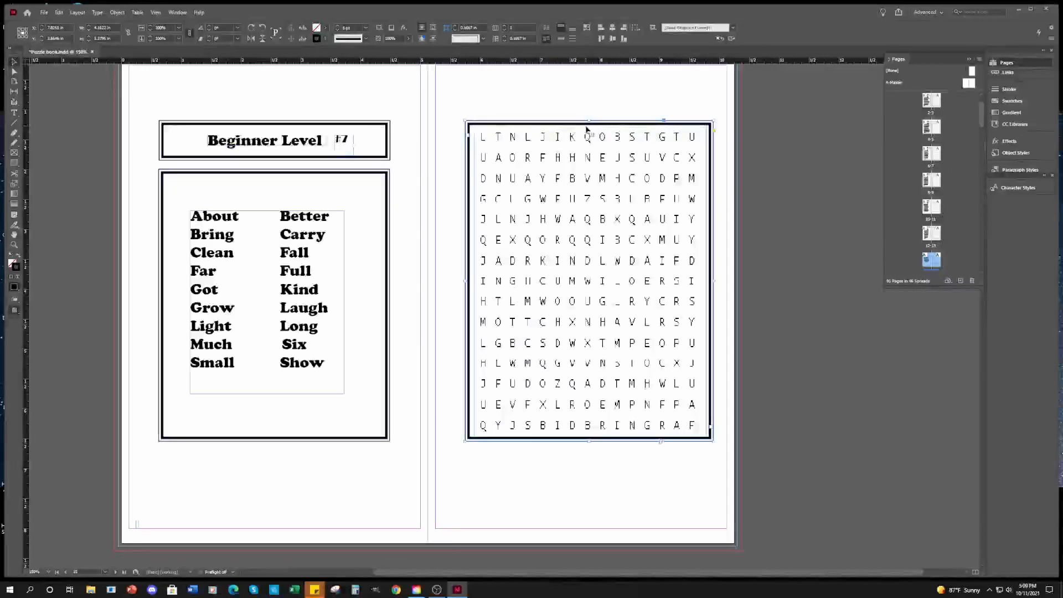
{"action": "left_click", "coordinate": [464, 468]}
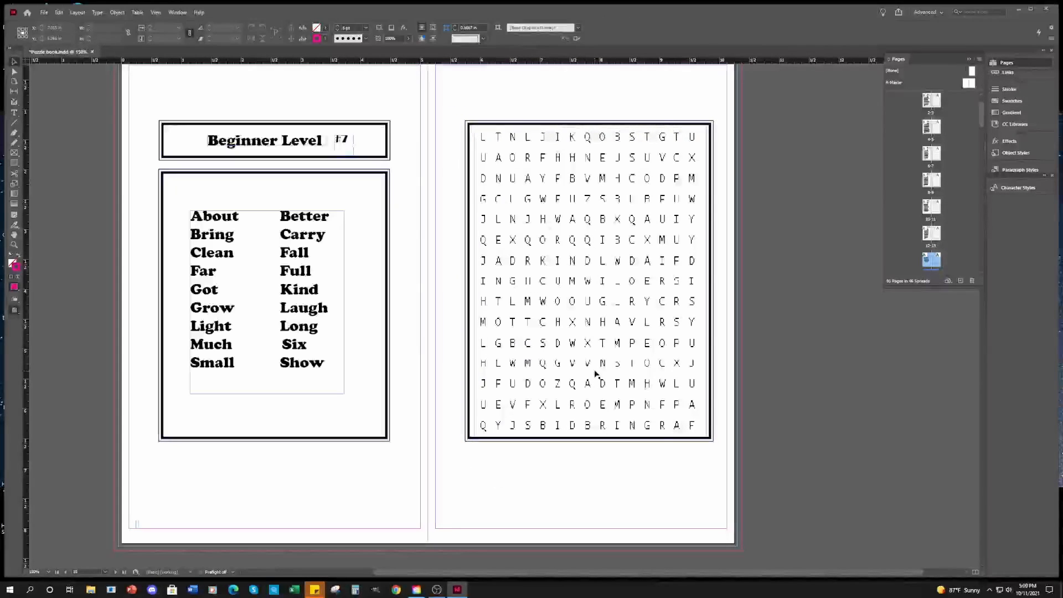
- Move the #7 puzzle border down, clear of the grid's upper half, and widen the letter grid image inside its frame
{"action": "left_click", "coordinate": [468, 310]}
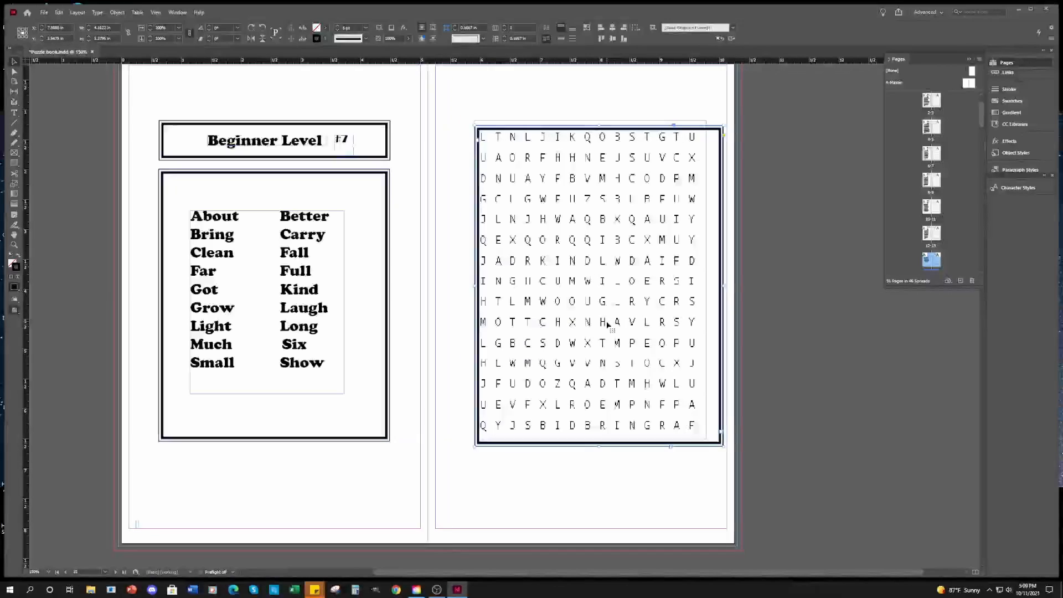
{"action": "left_click_drag", "start_coordinate": [620, 360], "coordinate": [606, 264]}
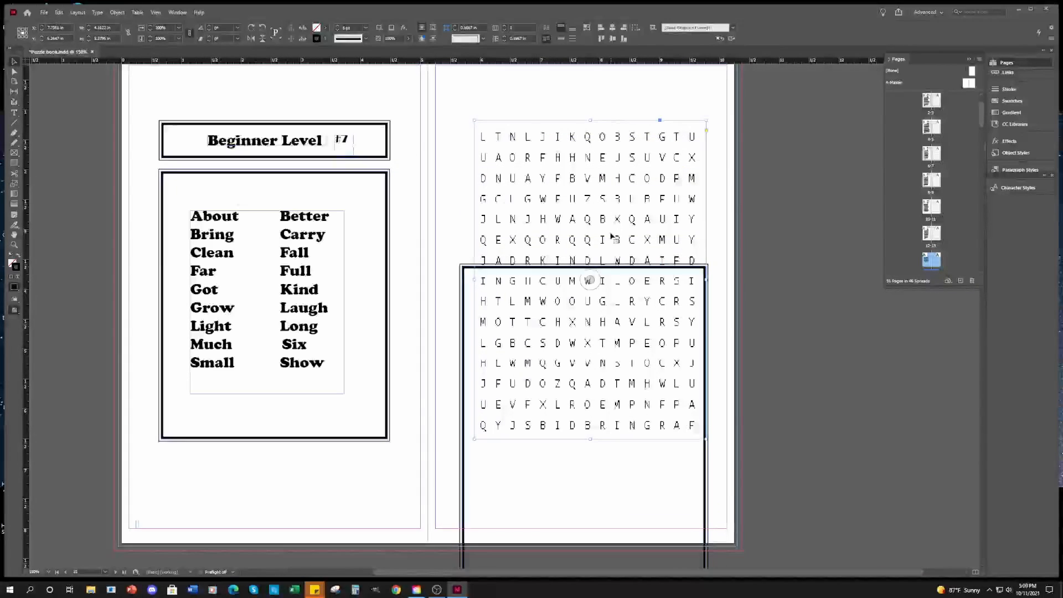
{"action": "left_click", "coordinate": [580, 275]}
{"action": "left_click", "coordinate": [590, 282]}
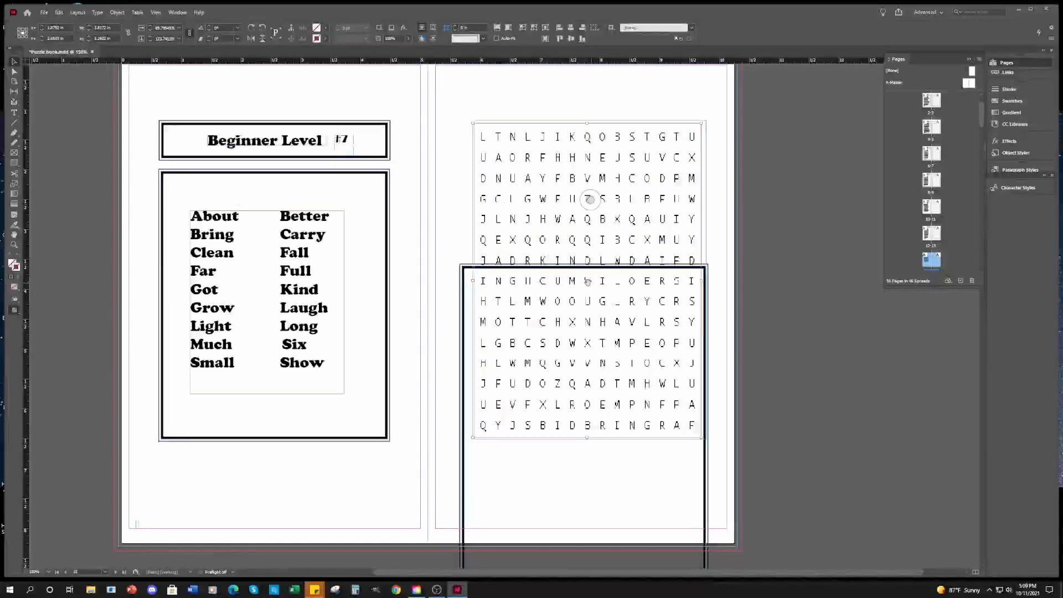
{"action": "left_click_drag", "start_coordinate": [473, 437], "coordinate": [456, 437]}
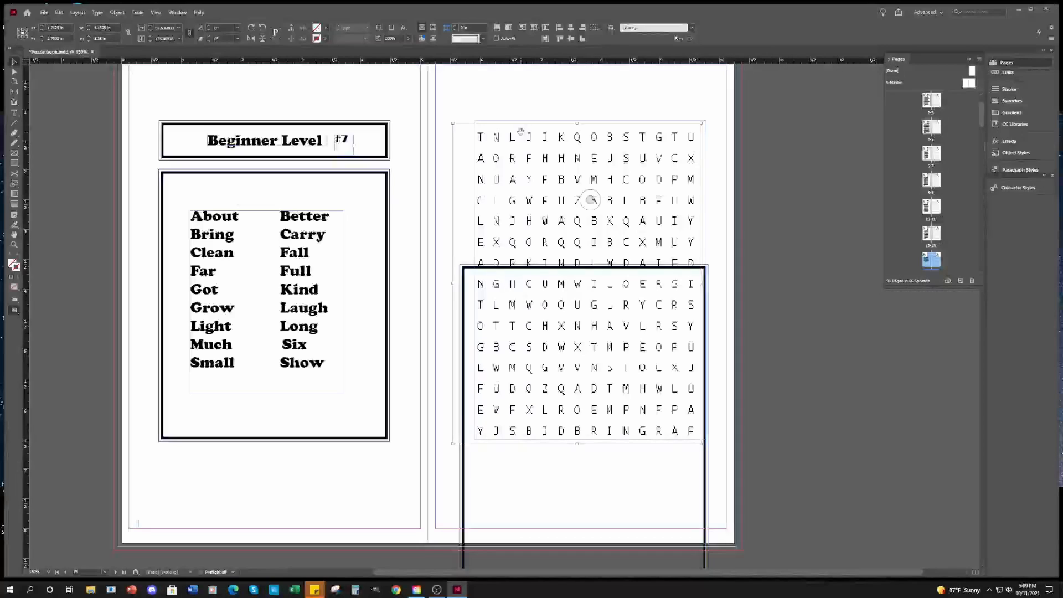
- Try to shift the #7 letter grid sideways and reposition its border, and undo these moves
{"action": "left_click_drag", "start_coordinate": [522, 141], "coordinate": [721, 183]}
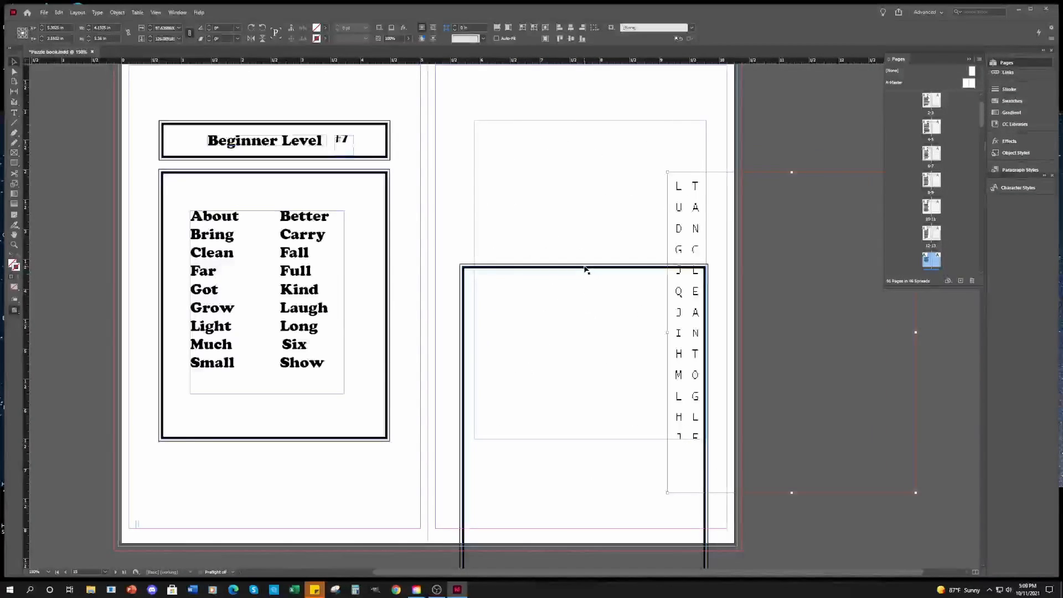
{"action": "left_click_drag", "start_coordinate": [585, 269], "coordinate": [592, 128]}
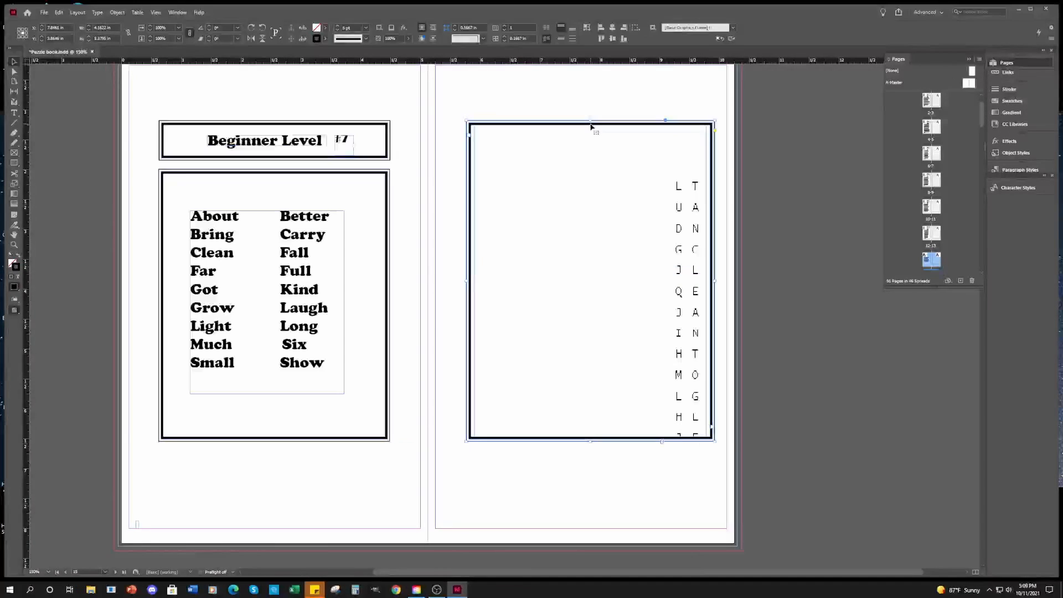
{"action": "double_click", "coordinate": [685, 270]}
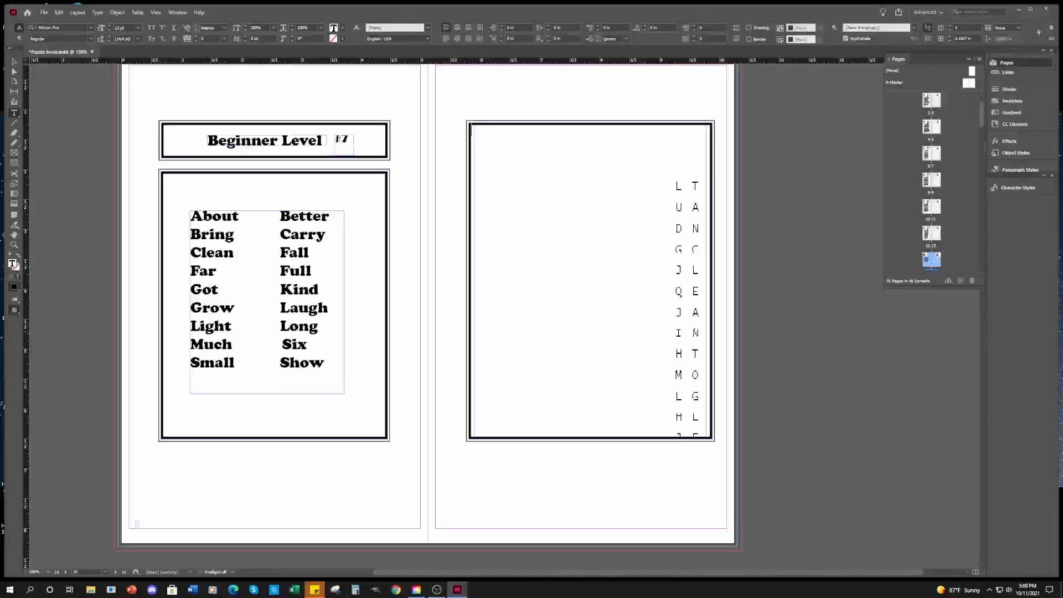
{"action": "key", "text": "Escape"}
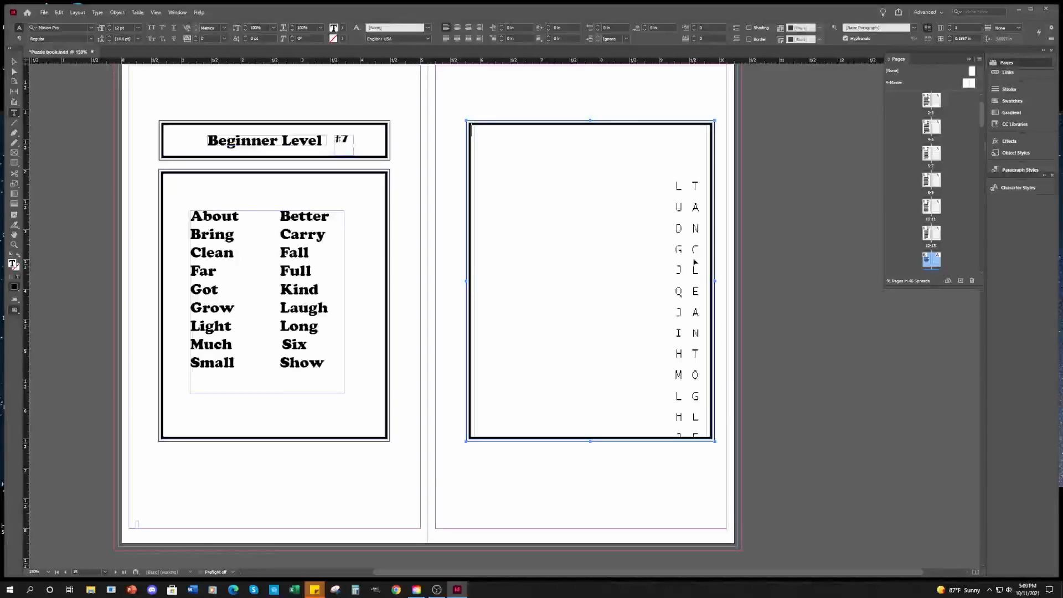
{"action": "left_click_drag", "start_coordinate": [695, 263], "coordinate": [670, 265]}
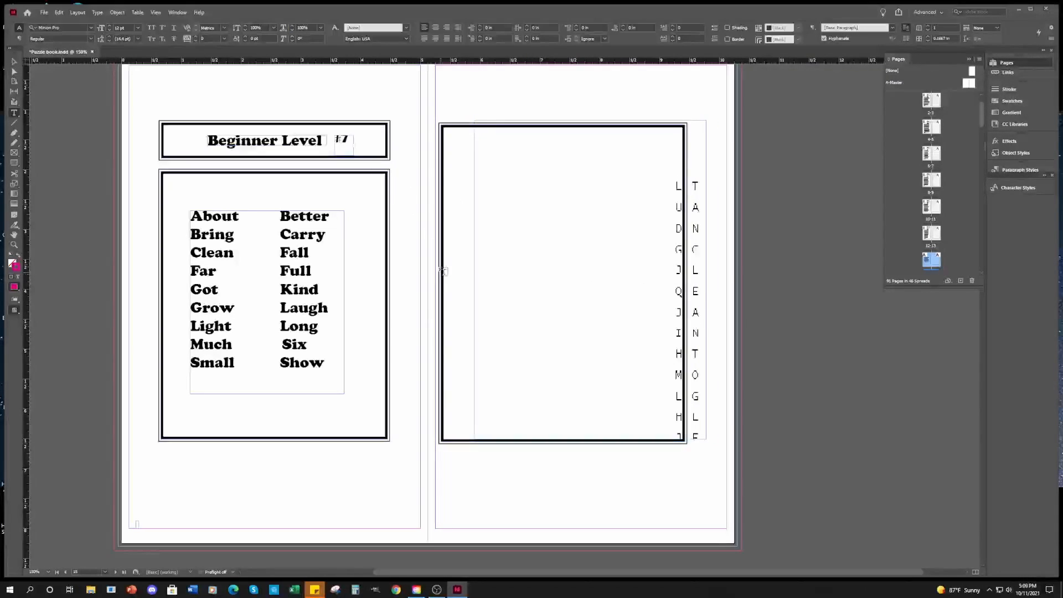
{"action": "key", "text": "Escape"}
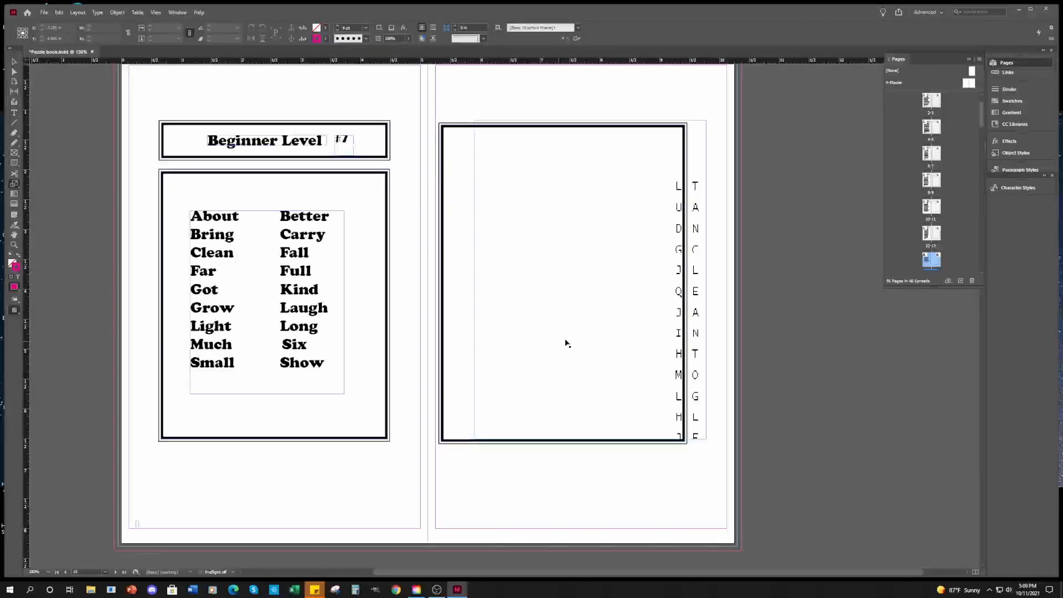
{"action": "key", "text": "ctrl+z"}
{"action": "key", "text": "ctrl+z"}
{"action": "key", "text": "ctrl+z"}
{"action": "key", "text": "ctrl+z"}
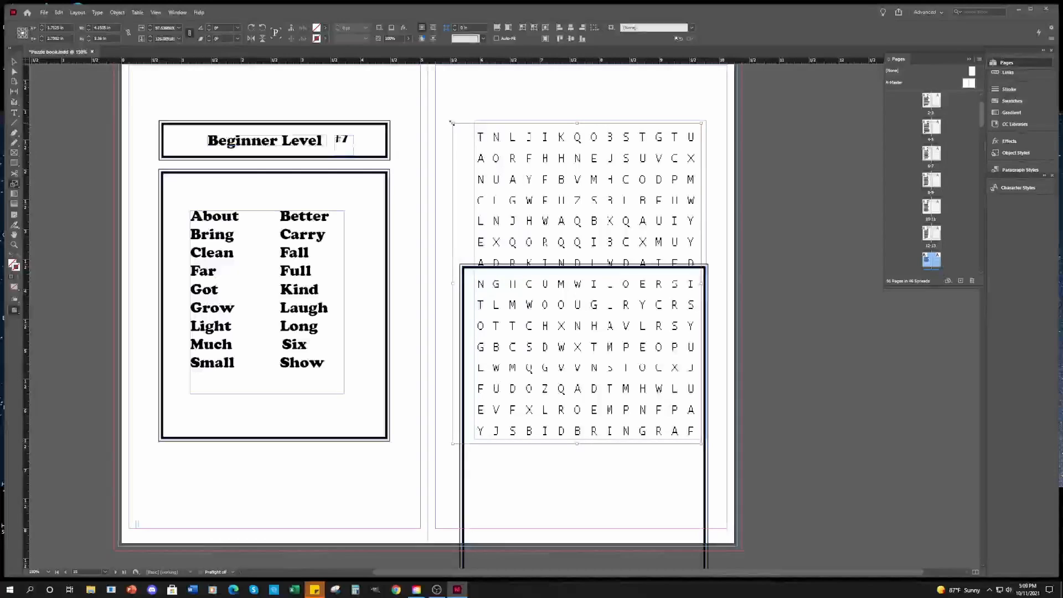
- Scale the #7 letter grid image so its first column sits just inside the left edge of its frame
{"action": "left_click_drag", "start_coordinate": [453, 125], "coordinate": [503, 160]}
{"action": "left_click_drag", "start_coordinate": [581, 180], "coordinate": [807, 306]}
{"action": "left_click_drag", "start_coordinate": [656, 336], "coordinate": [655, 336]}
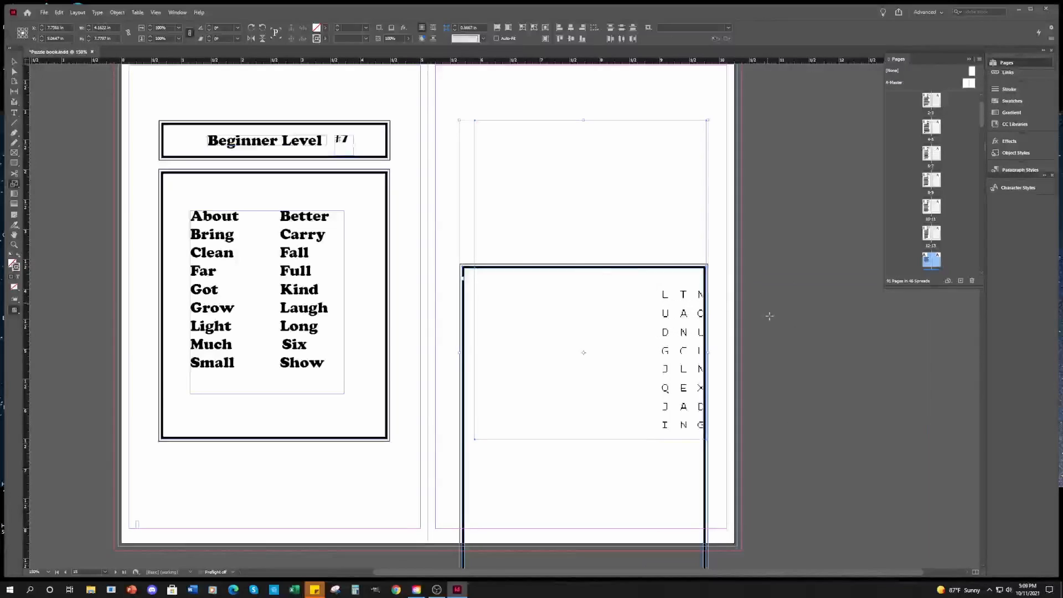
{"action": "left_click_drag", "start_coordinate": [740, 397], "coordinate": [739, 395]}
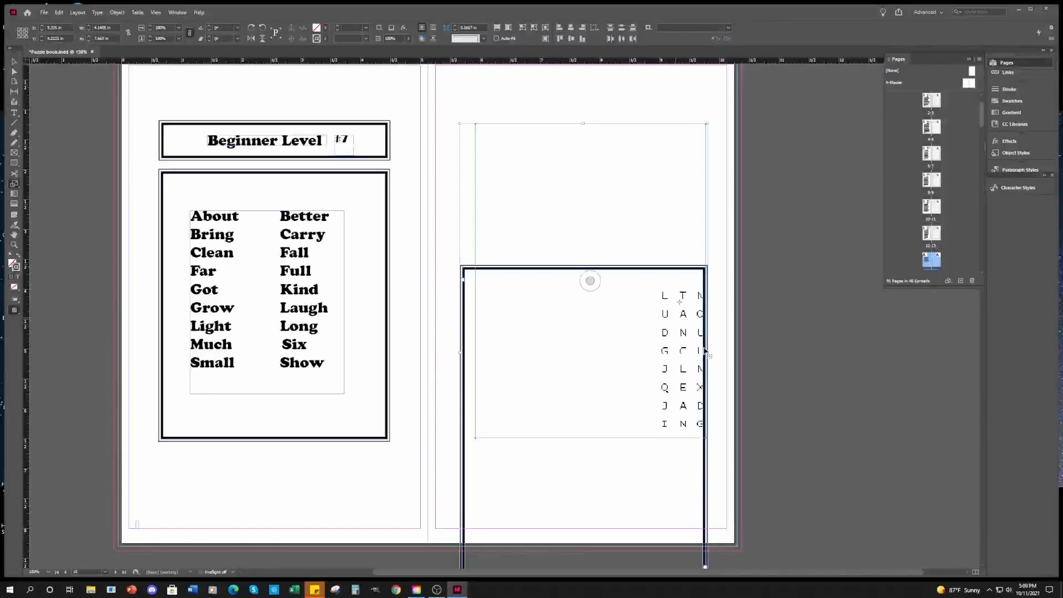
{"action": "key", "text": "ctrl+z"}
{"action": "key", "text": "ctrl+z"}
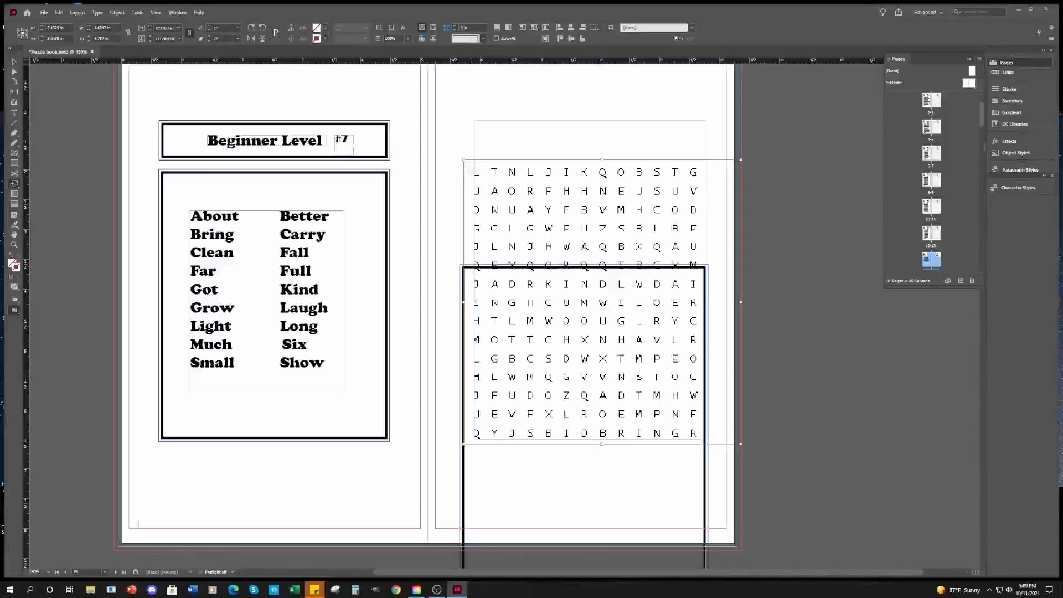
{"action": "left_click_drag", "start_coordinate": [463, 161], "coordinate": [474, 139]}
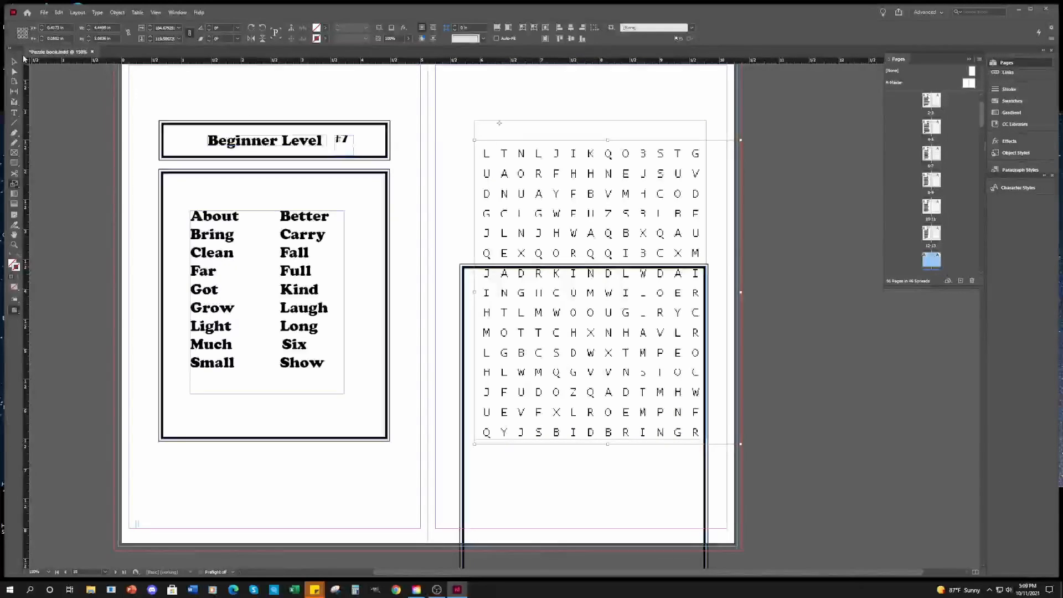
{"action": "double_click", "coordinate": [17, 66]}
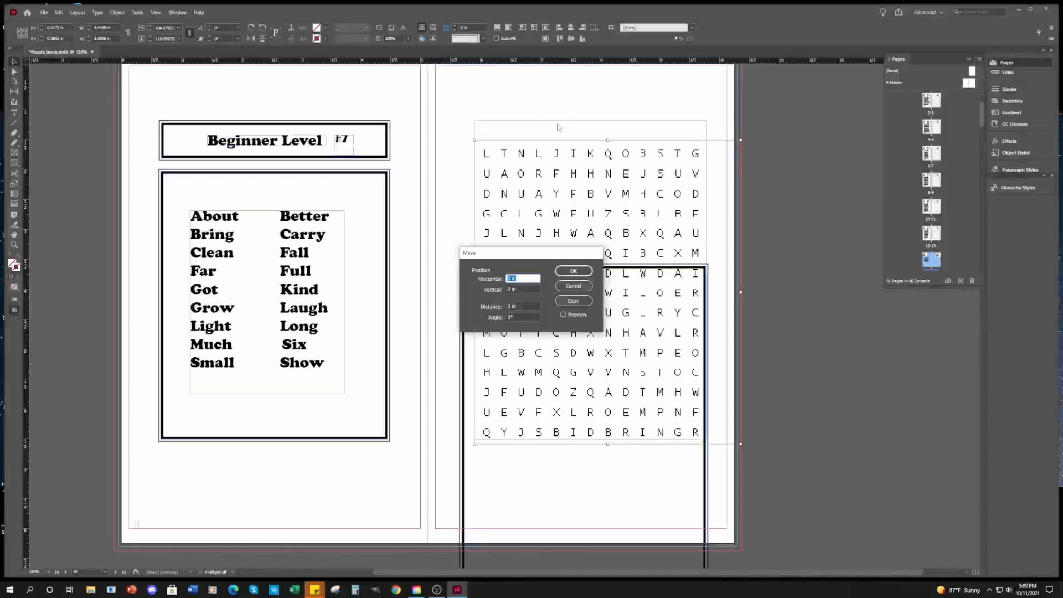
{"action": "left_click", "coordinate": [573, 285]}
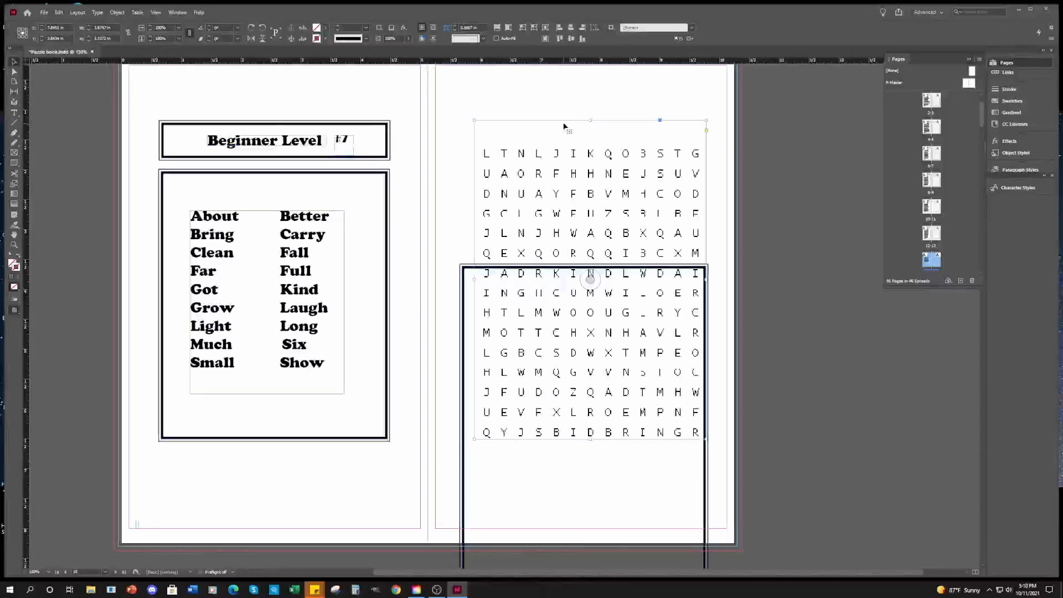
- Move the letter grid's frame slightly down and place the black border back around it
{"action": "left_click_drag", "start_coordinate": [565, 123], "coordinate": [565, 157]}
{"action": "left_click_drag", "start_coordinate": [464, 339], "coordinate": [469, 198]}
{"action": "left_click", "coordinate": [550, 451]}
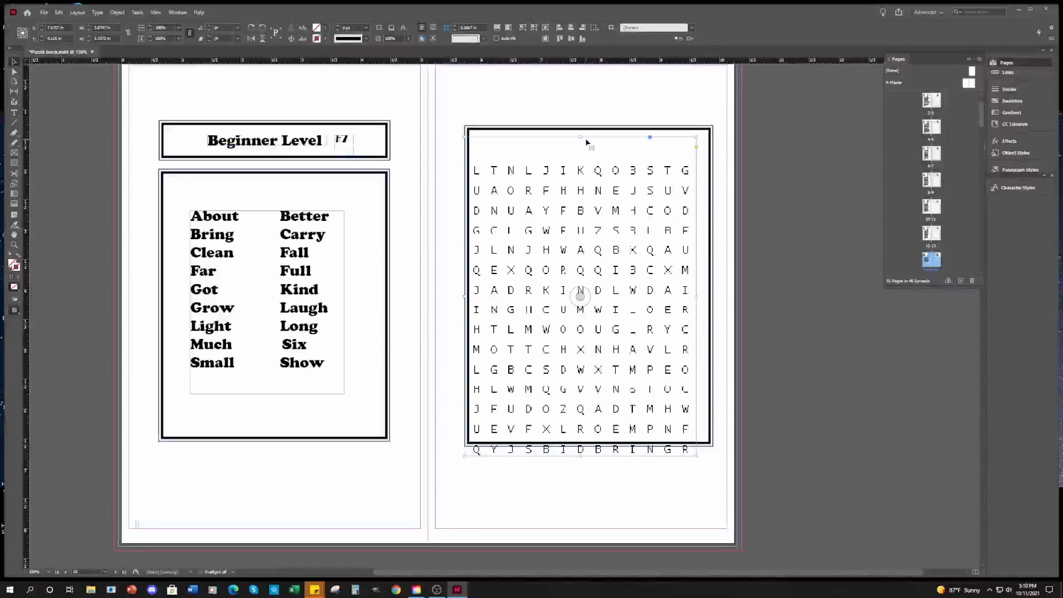
- Resize the letter grid's frame to match the inside edges of the black border
{"action": "mouse_move", "coordinate": [580, 137]}
{"action": "left_mouse_down"}
{"action": "mouse_move", "coordinate": [581, 168]}
{"action": "mouse_move", "coordinate": [577, 142]}
{"action": "left_mouse_up"}
{"action": "mouse_move", "coordinate": [464, 140]}
{"action": "left_mouse_down"}
{"action": "mouse_move", "coordinate": [474, 141]}
{"action": "mouse_move", "coordinate": [470, 131]}
{"action": "left_mouse_up"}
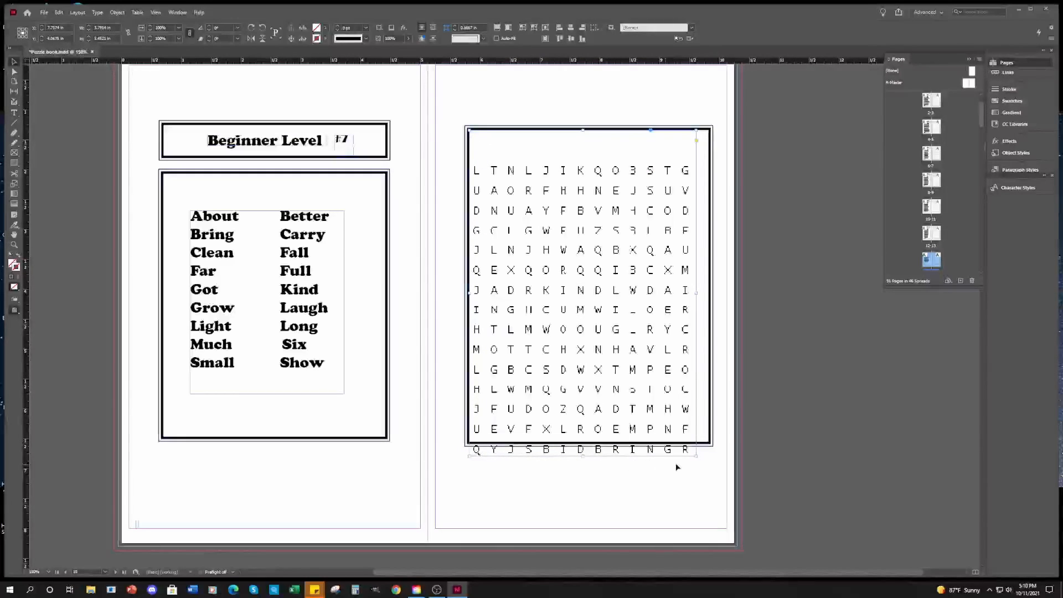
{"action": "mouse_move", "coordinate": [696, 455]}
{"action": "left_mouse_down"}
{"action": "mouse_move", "coordinate": [698, 435]}
{"action": "mouse_move", "coordinate": [706, 444]}
{"action": "left_mouse_up"}
- Scale the letter grid image within its frame so all its columns fit inside the black border
{"action": "left_click", "coordinate": [589, 285]}
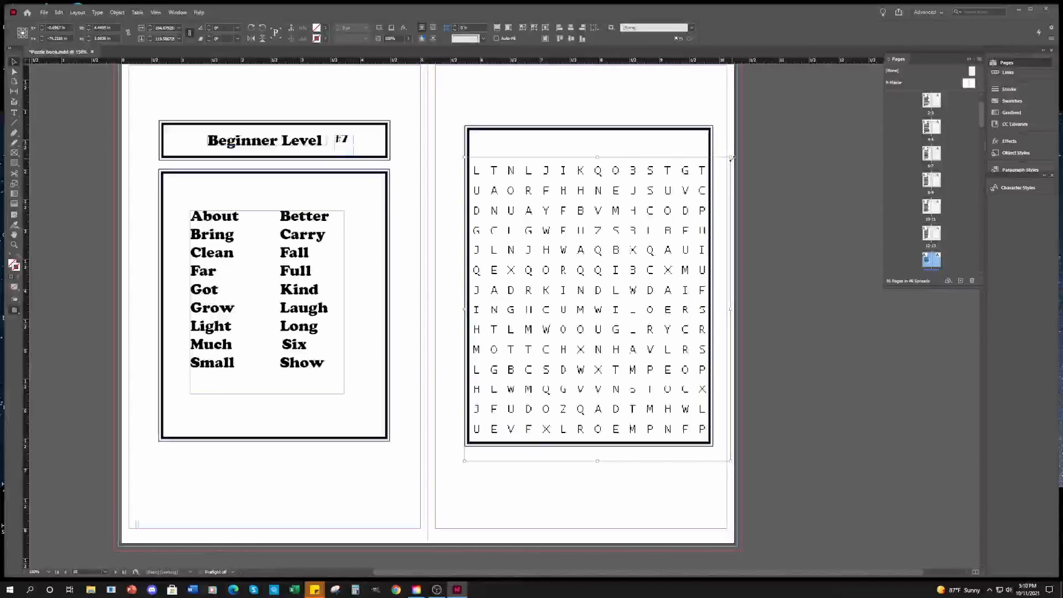
{"action": "left_click_drag", "start_coordinate": [730, 158], "coordinate": [709, 132]}
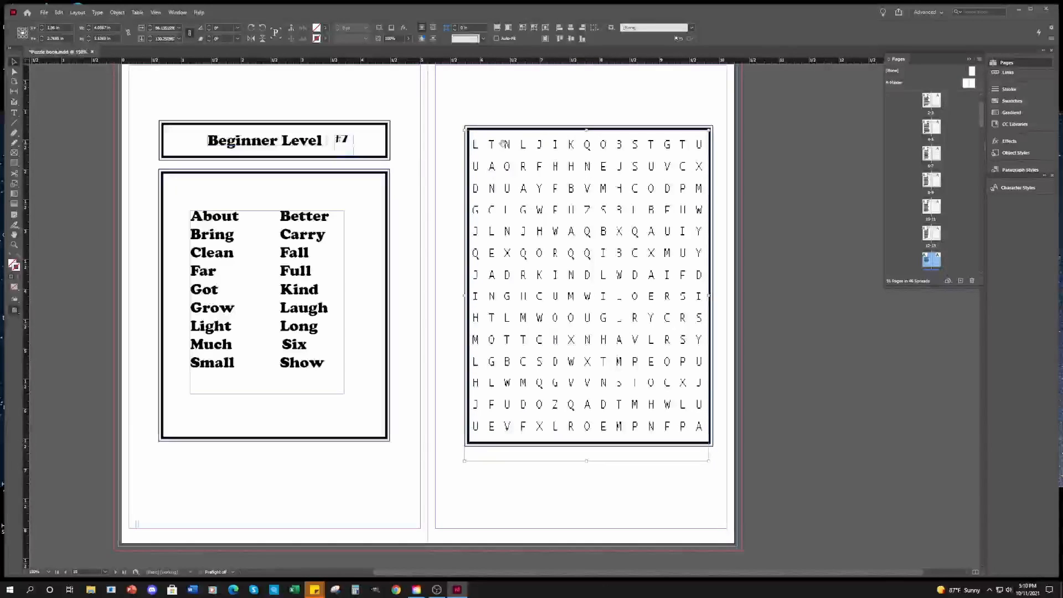
{"action": "left_click_drag", "start_coordinate": [465, 130], "coordinate": [469, 134]}
{"action": "left_click", "coordinate": [707, 467]}
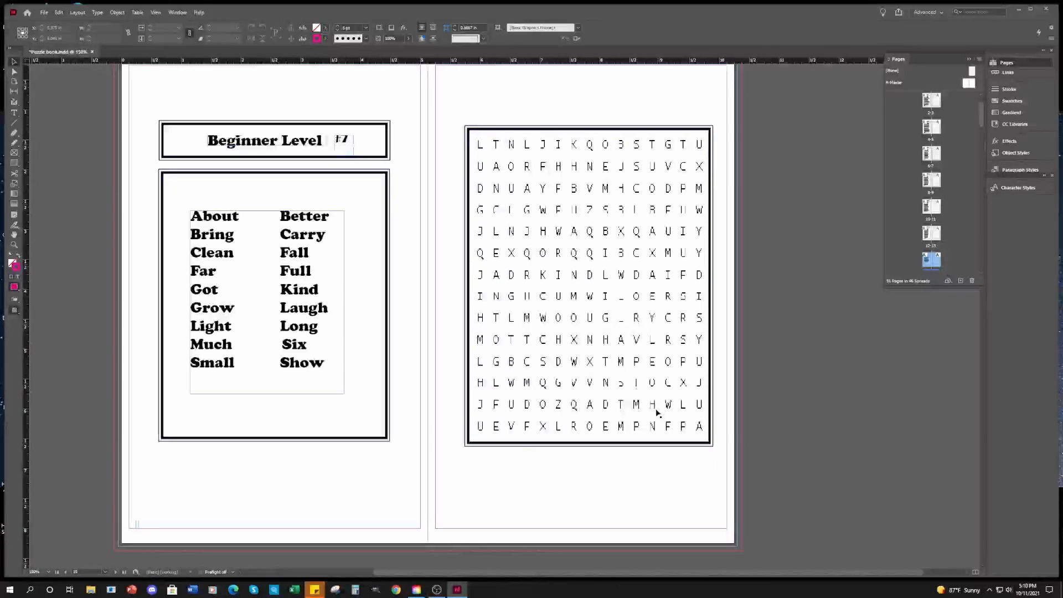
- Move the black border of the #7 puzzle slightly to the left
{"action": "left_click", "coordinate": [588, 279]}
{"action": "left_click_drag", "start_coordinate": [589, 280], "coordinate": [584, 280]}
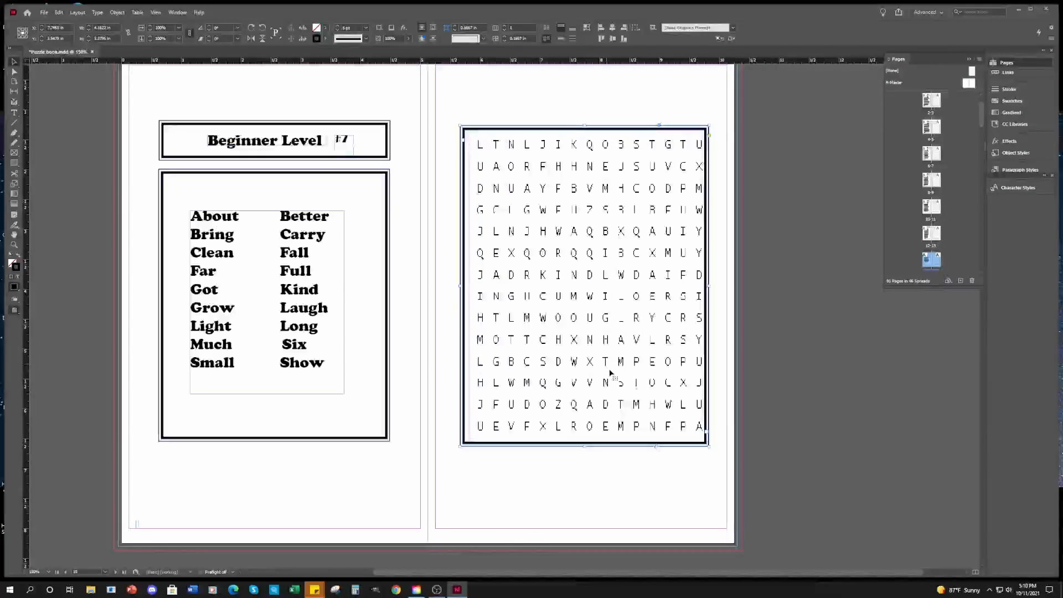
- Nudge the black border of puzzle #7 right around its letter grid, and move grid and border together up and left, level with the title box
{"action": "left_click", "coordinate": [623, 530]}
{"action": "left_click", "coordinate": [590, 321]}
{"action": "key", "text": "Right"}
{"action": "key", "text": "Right"}
{"action": "key", "text": "Right"}
{"action": "key", "text": "Right"}
{"action": "key", "text": "Right"}
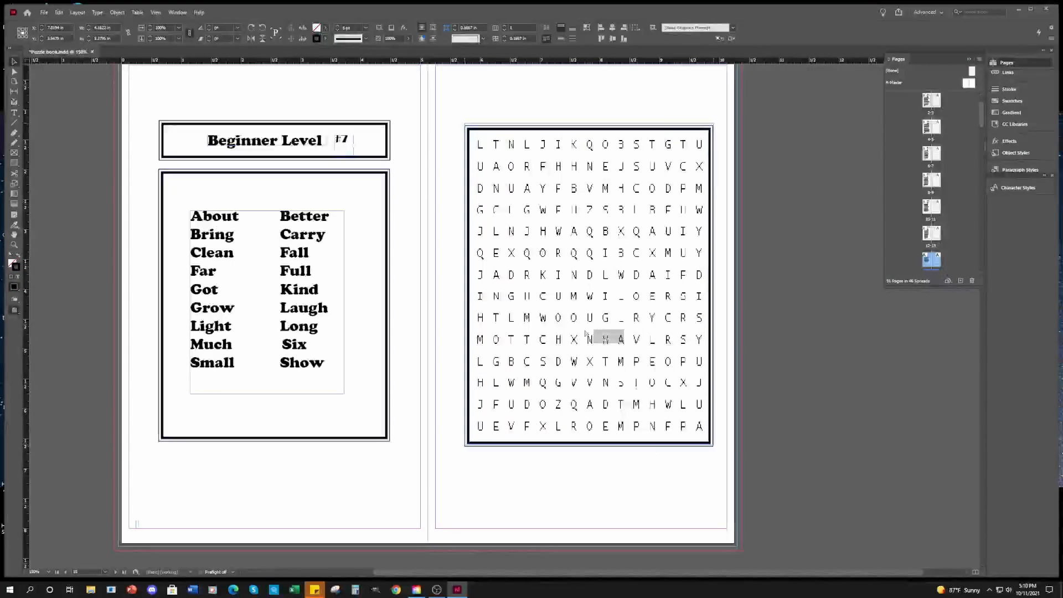
{"action": "left_click_drag", "start_coordinate": [609, 400], "coordinate": [621, 427]}
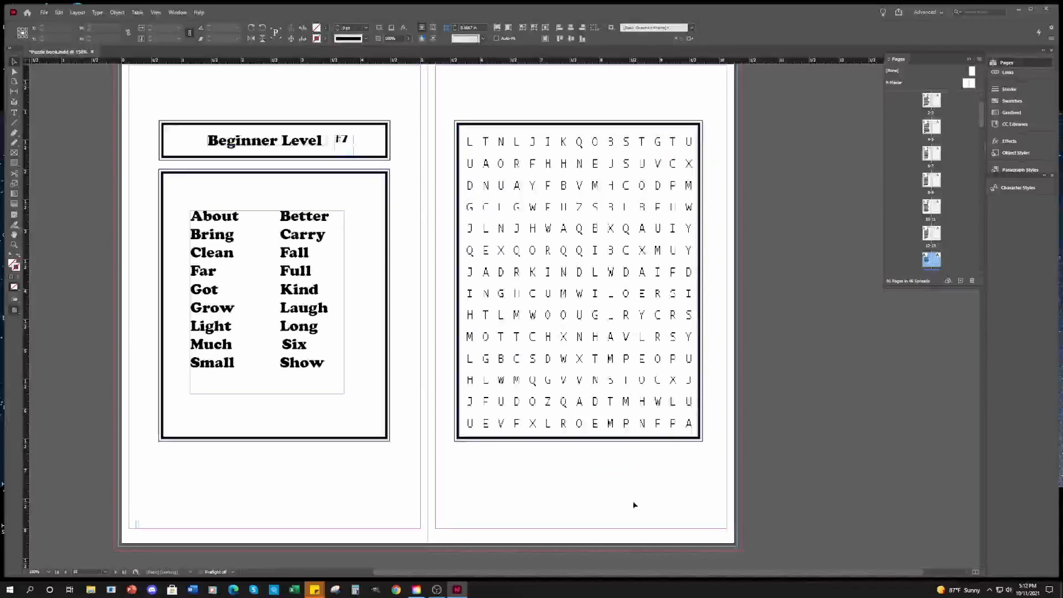
{"action": "left_click", "coordinate": [633, 501]}
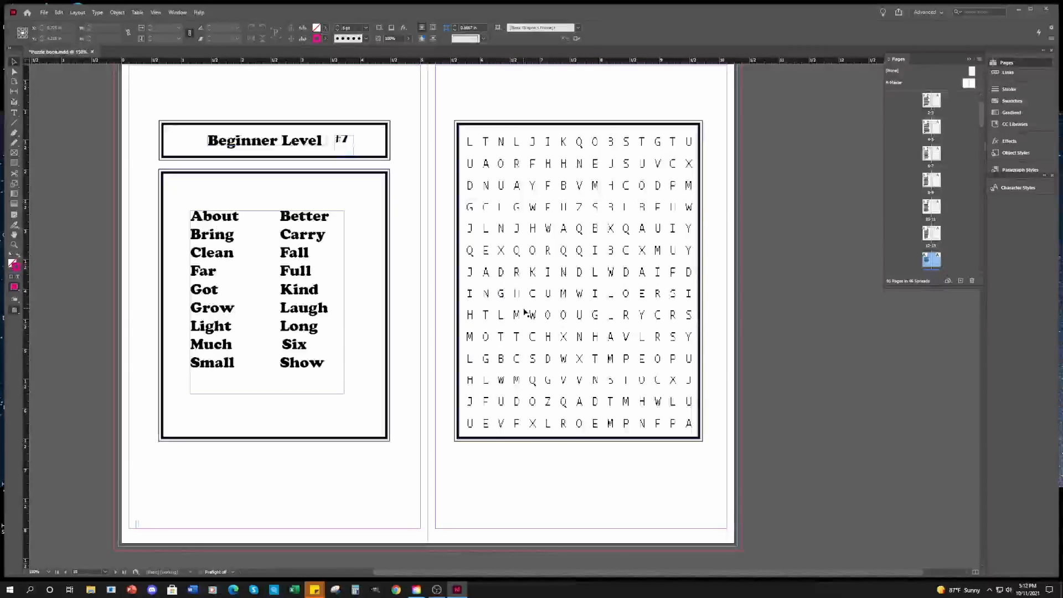
- Narrow the letter grid image of Master Level #28 from its right side so the last column fits inside the black border
{"action": "scroll", "coordinate": [558, 444], "scroll_direction": "down", "scroll_amount": 5}
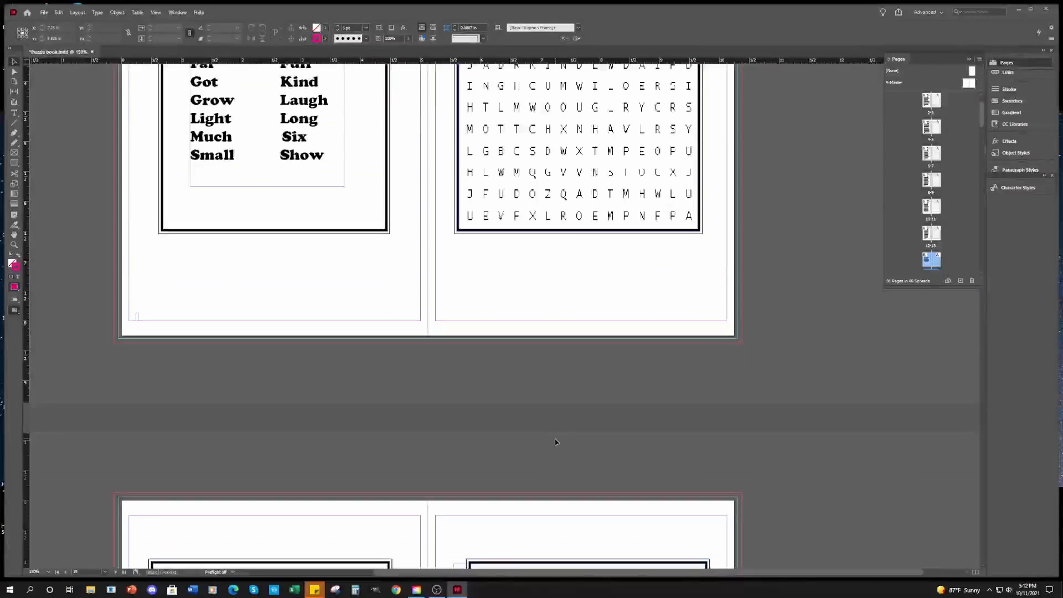
{"action": "scroll", "coordinate": [476, 434], "scroll_direction": "up", "scroll_amount": 3}
{"action": "scroll", "coordinate": [498, 434], "scroll_direction": "down", "scroll_amount": 15}
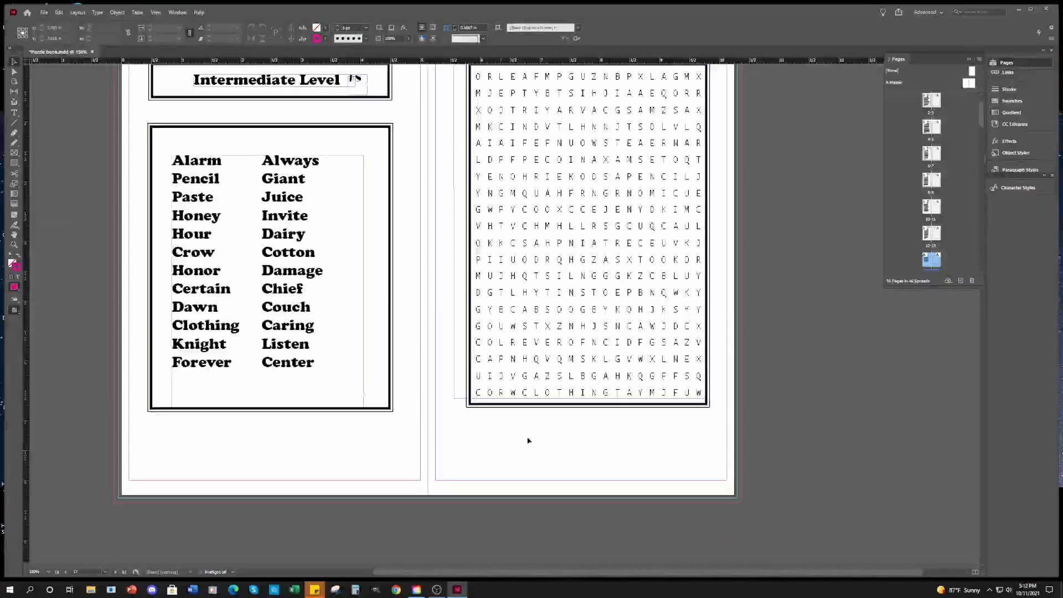
{"action": "scroll", "coordinate": [739, 314], "scroll_direction": "up", "scroll_amount": 3}
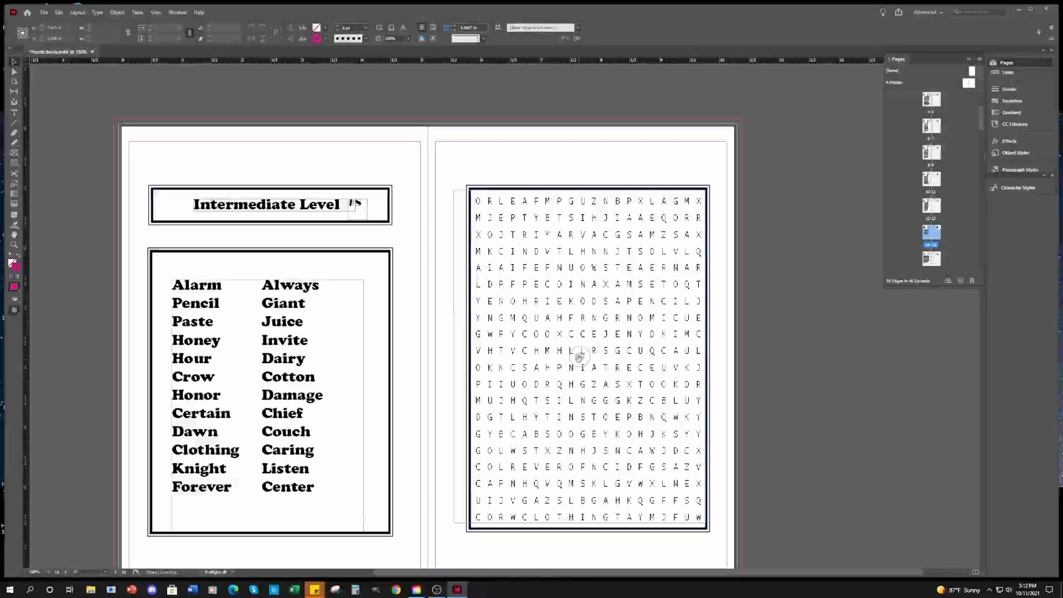
{"action": "left_click", "coordinate": [528, 332]}
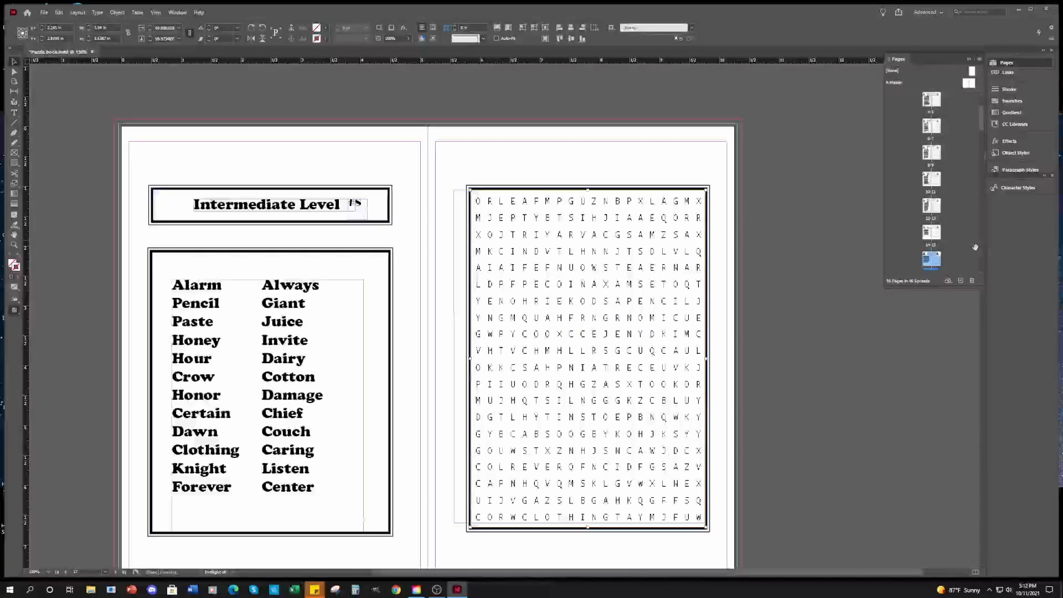
{"action": "left_click_drag", "start_coordinate": [978, 123], "coordinate": [970, 171]}
{"action": "double_click", "coordinate": [931, 213]}
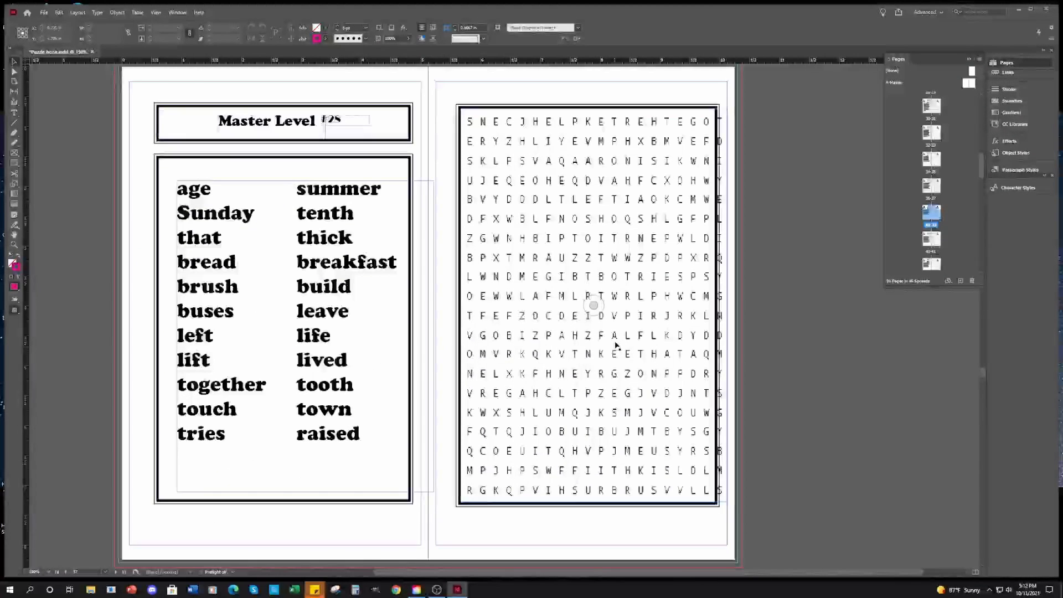
{"action": "left_click", "coordinate": [594, 306]}
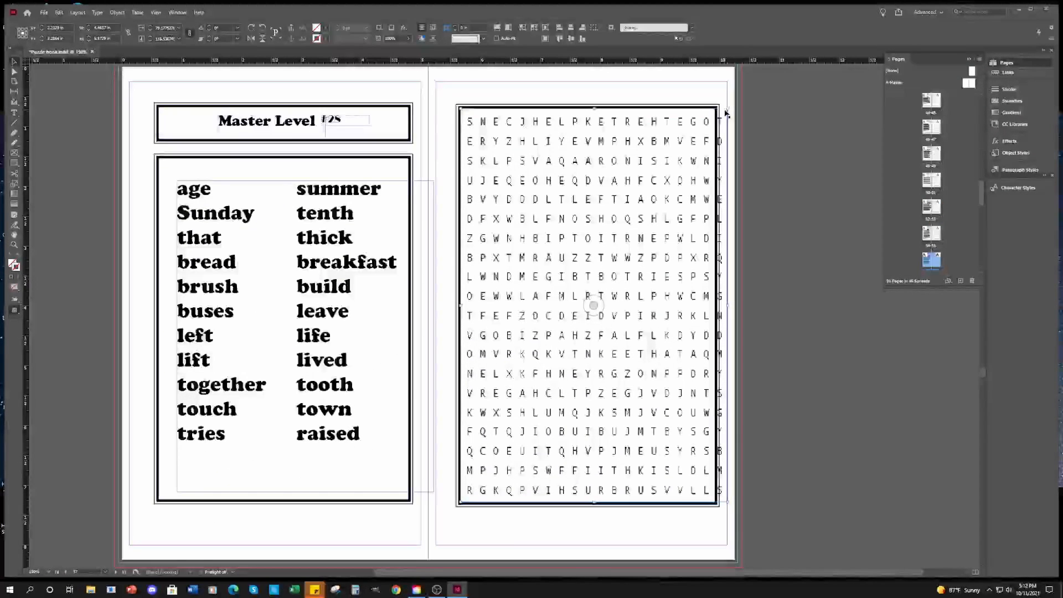
{"action": "left_click_drag", "start_coordinate": [727, 109], "coordinate": [713, 109]}
{"action": "left_click_drag", "start_coordinate": [735, 111], "coordinate": [736, 111]}
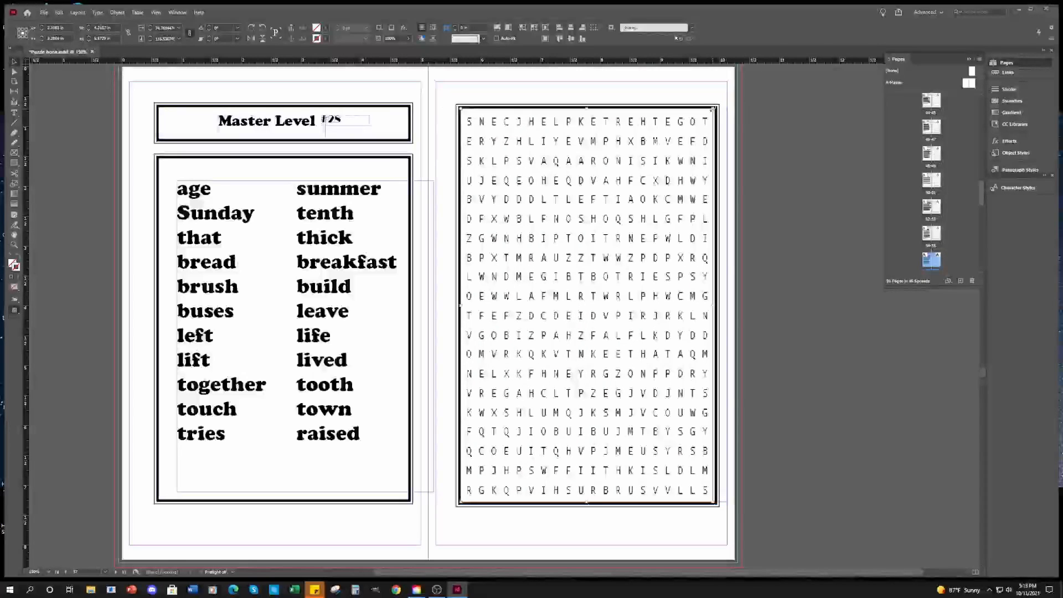
{"action": "left_click", "coordinate": [745, 421]}
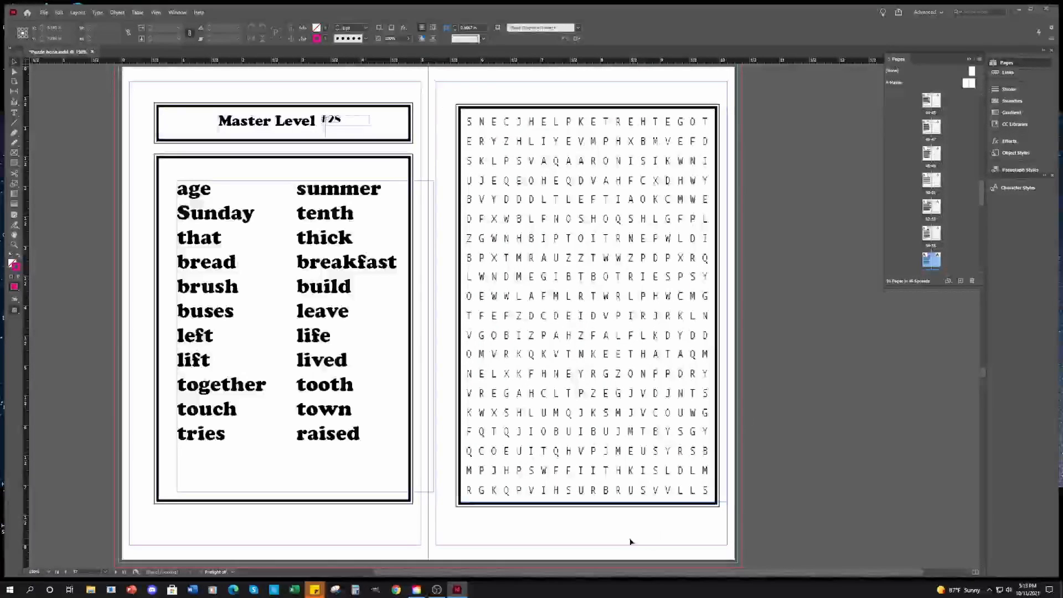
- Narrow the letter grid image of Master Level #31 from its left side so the first column clears the black border
{"action": "scroll", "coordinate": [412, 529], "scroll_direction": "down", "scroll_amount": 20}
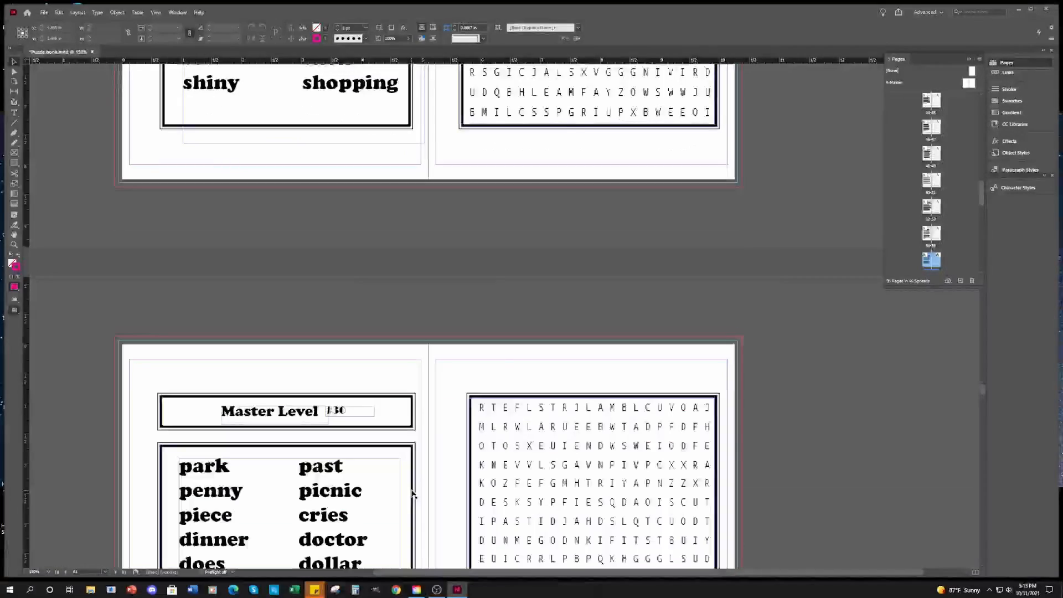
{"action": "scroll", "coordinate": [411, 494], "scroll_direction": "down", "scroll_amount": 7}
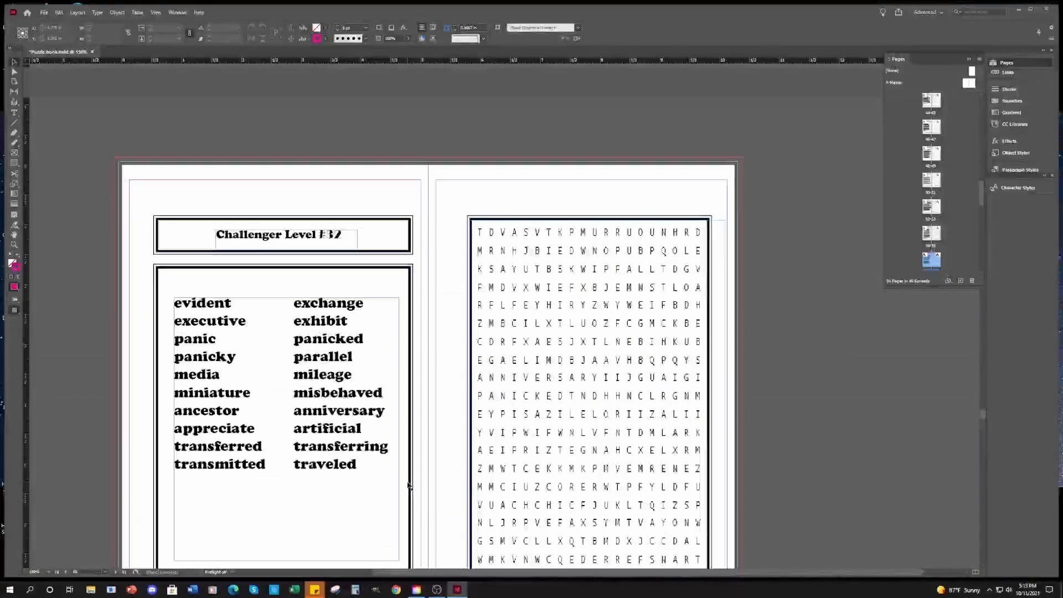
{"action": "scroll", "coordinate": [408, 485], "scroll_direction": "up", "scroll_amount": 6}
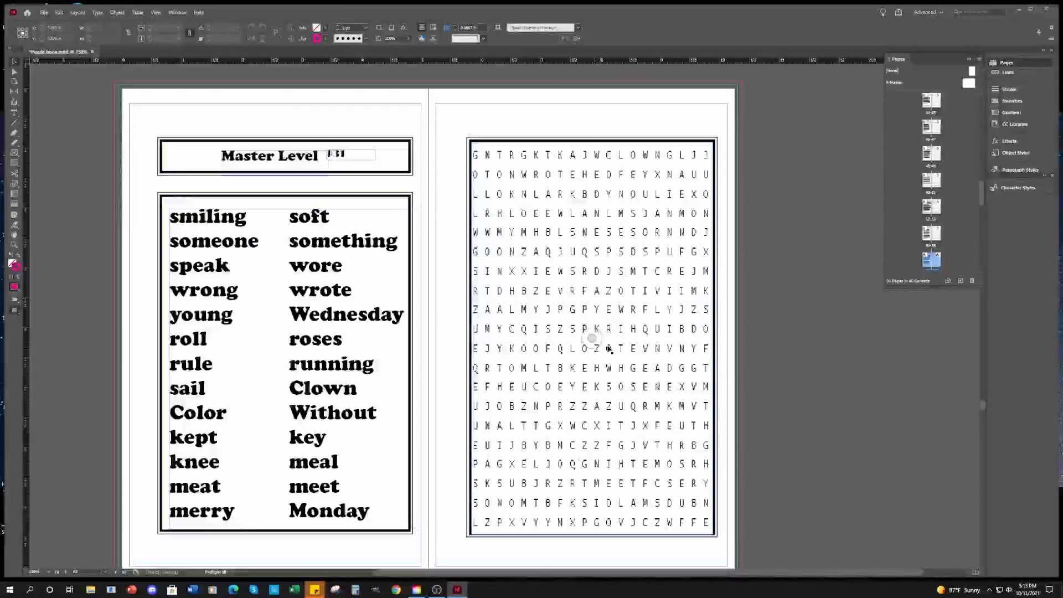
{"action": "left_click", "coordinate": [592, 338]}
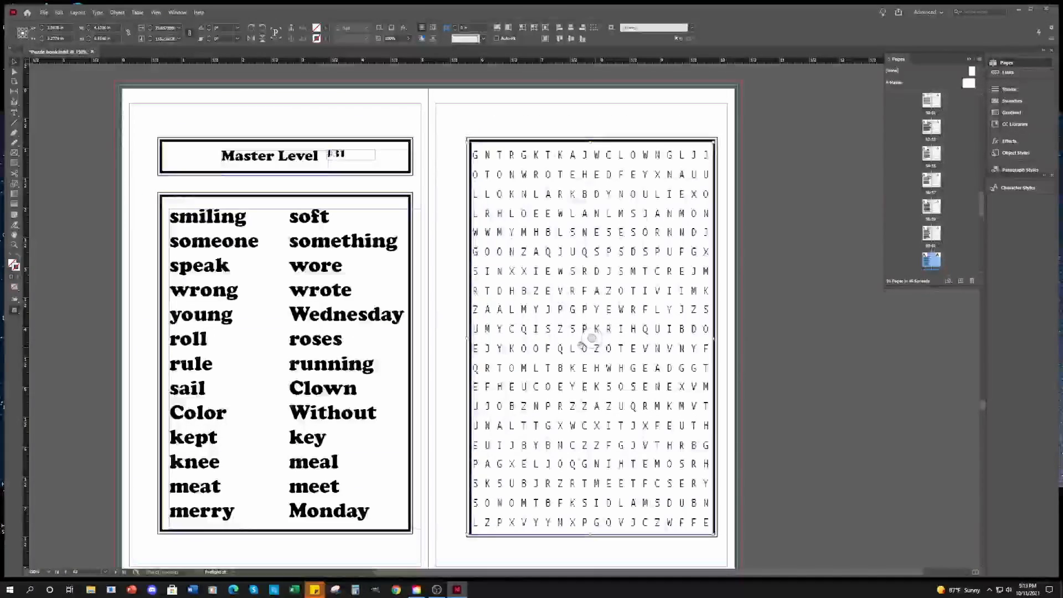
{"action": "double_click", "coordinate": [470, 144]}
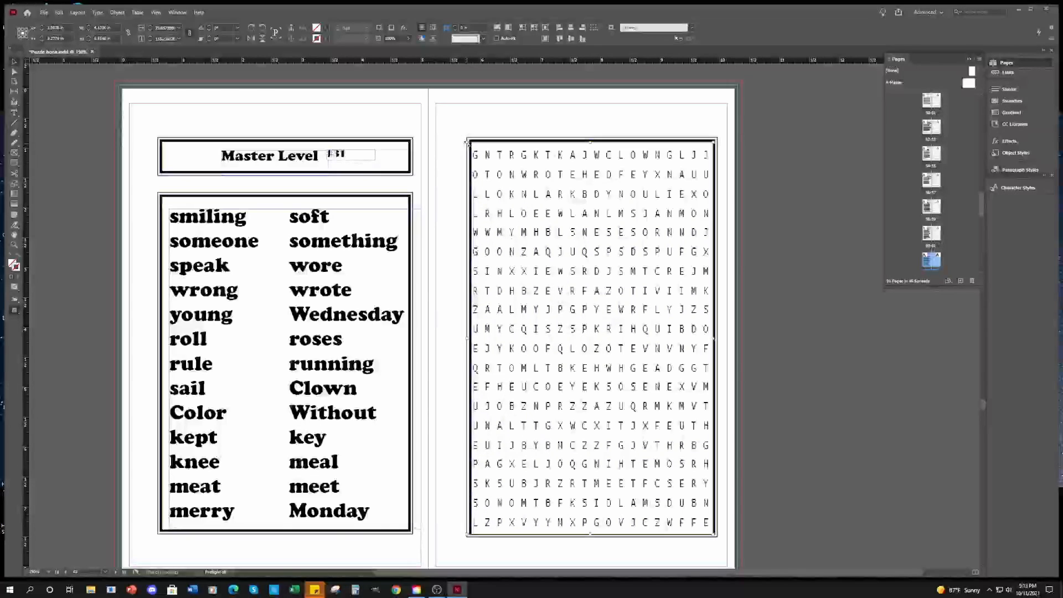
{"action": "left_click_drag", "start_coordinate": [470, 143], "coordinate": [474, 143]}
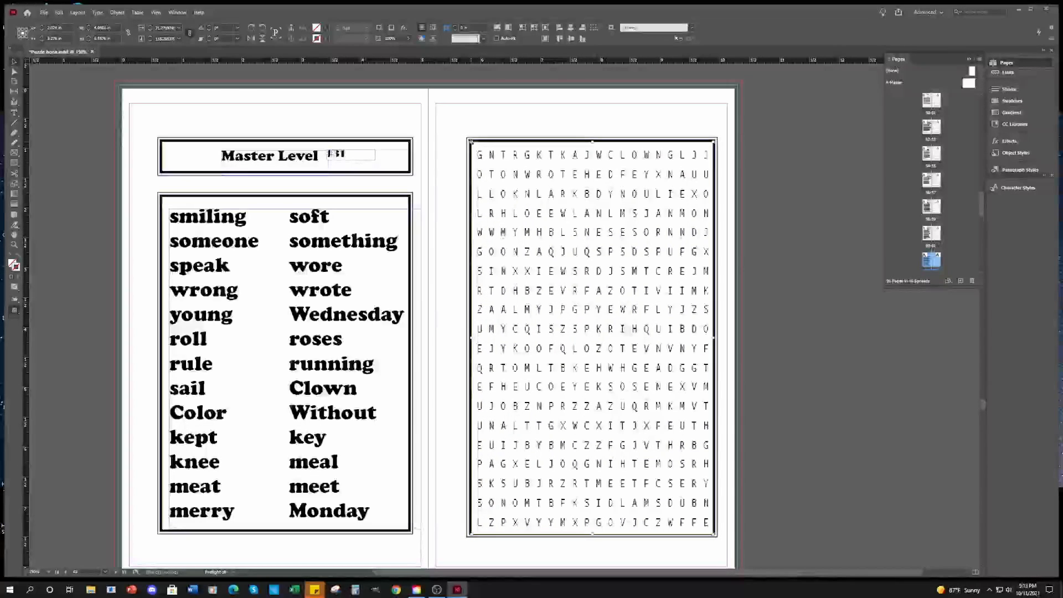
- Nudge the Challenger Level #38 letter grid slightly down and resize its image slightly to fit inside the black border
{"action": "scroll", "coordinate": [495, 126], "scroll_direction": "down", "scroll_amount": 15}
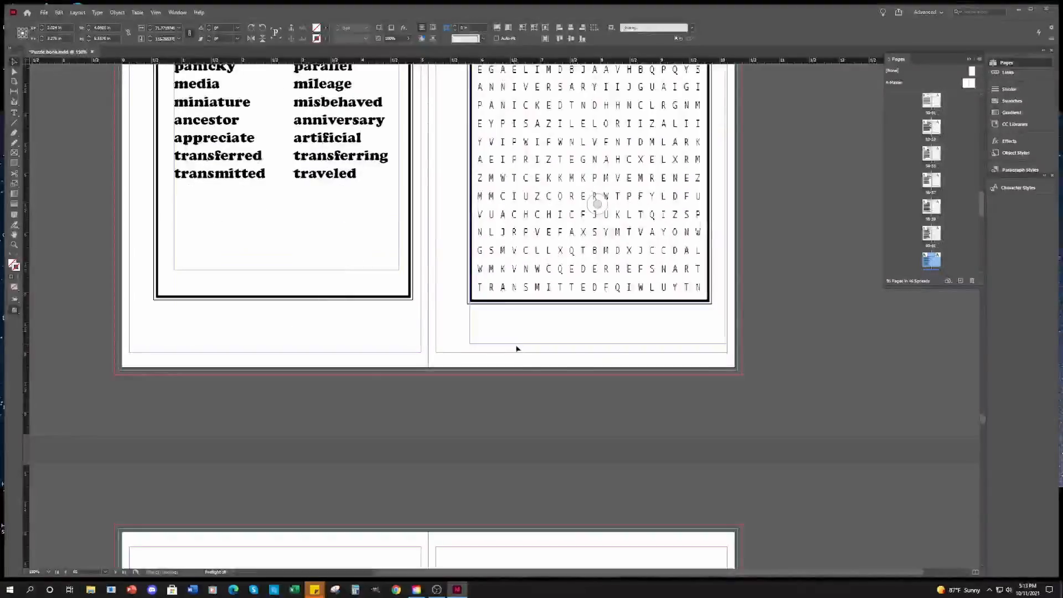
{"action": "scroll", "coordinate": [531, 399], "scroll_direction": "down", "scroll_amount": 15}
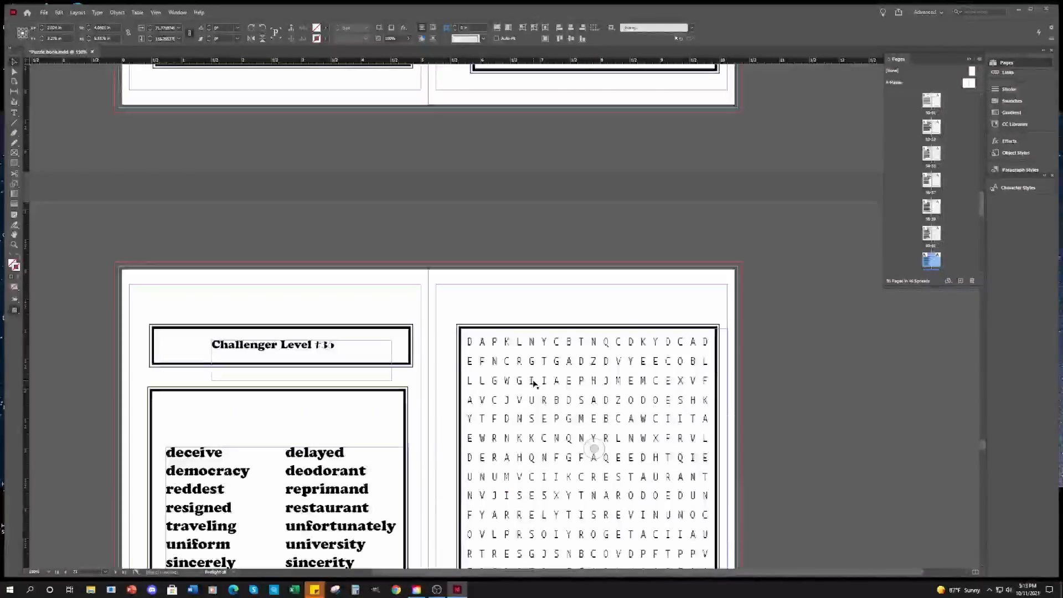
{"action": "scroll", "coordinate": [533, 382], "scroll_direction": "down", "scroll_amount": 20}
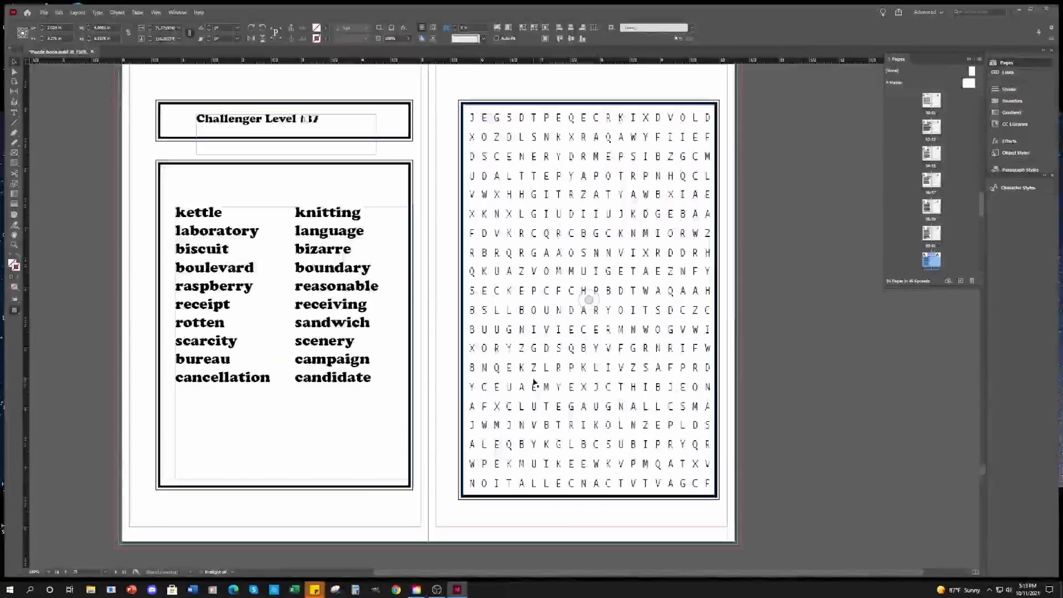
{"action": "scroll", "coordinate": [534, 382], "scroll_direction": "down", "scroll_amount": 15}
{"action": "scroll", "coordinate": [656, 344], "scroll_direction": "up", "scroll_amount": 5}
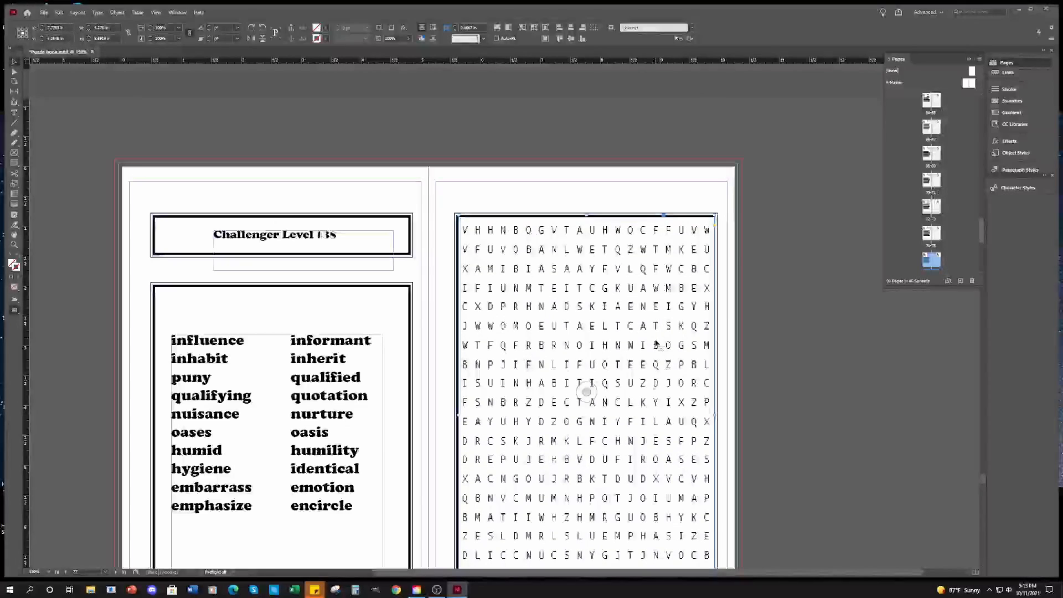
{"action": "left_click", "coordinate": [609, 398]}
{"action": "key", "text": "Down"}
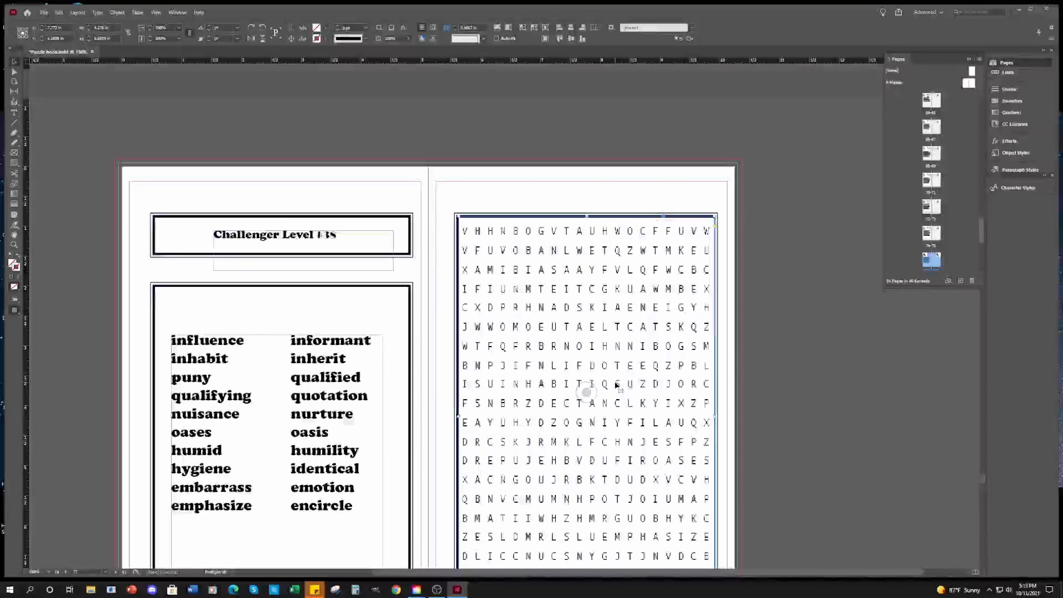
{"action": "left_click", "coordinate": [586, 392]}
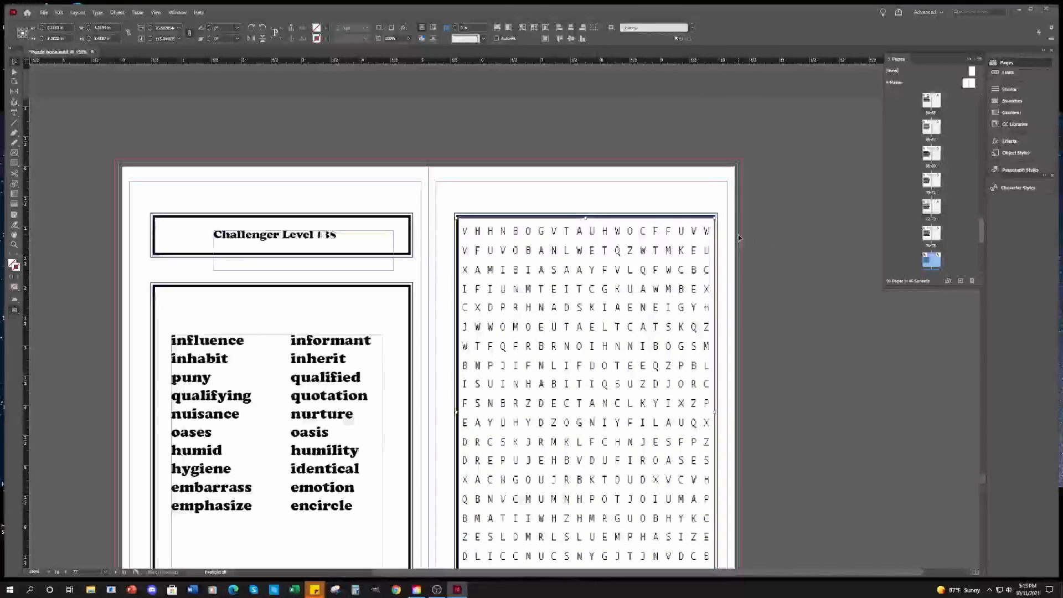
{"action": "mouse_move", "coordinate": [714, 219]}
{"action": "left_mouse_down"}
{"action": "mouse_move", "coordinate": [734, 221]}
{"action": "mouse_move", "coordinate": [714, 218]}
{"action": "left_mouse_up"}
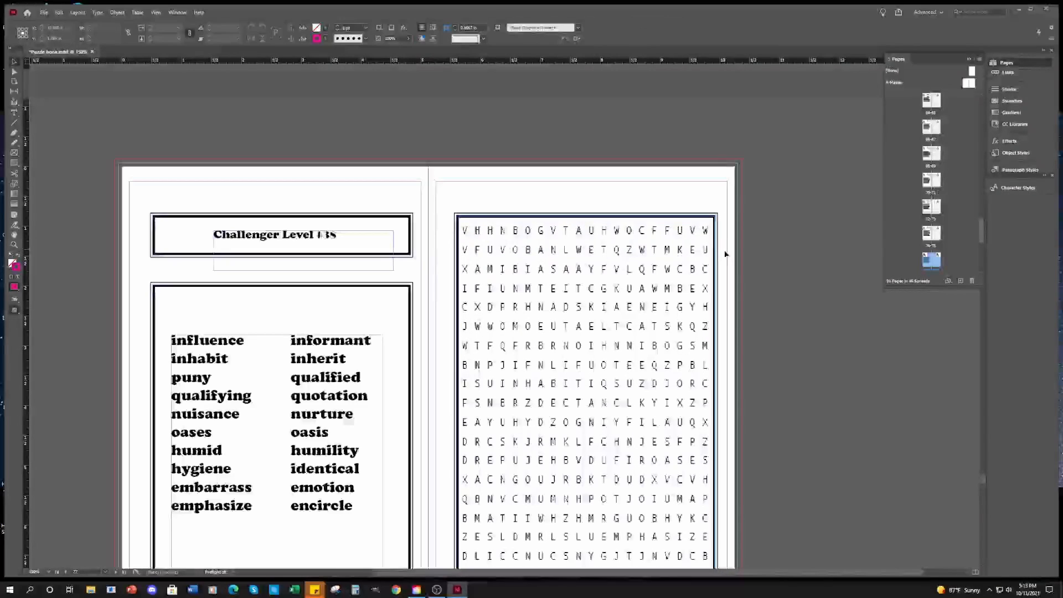
- Check the letter grids against their borders on the last Challenger Level pages and back through the Master Level pages to Advance Level #17
{"action": "scroll", "coordinate": [726, 254], "scroll_direction": "down", "scroll_amount": 15}
{"action": "scroll", "coordinate": [699, 350], "scroll_direction": "down", "scroll_amount": 20}
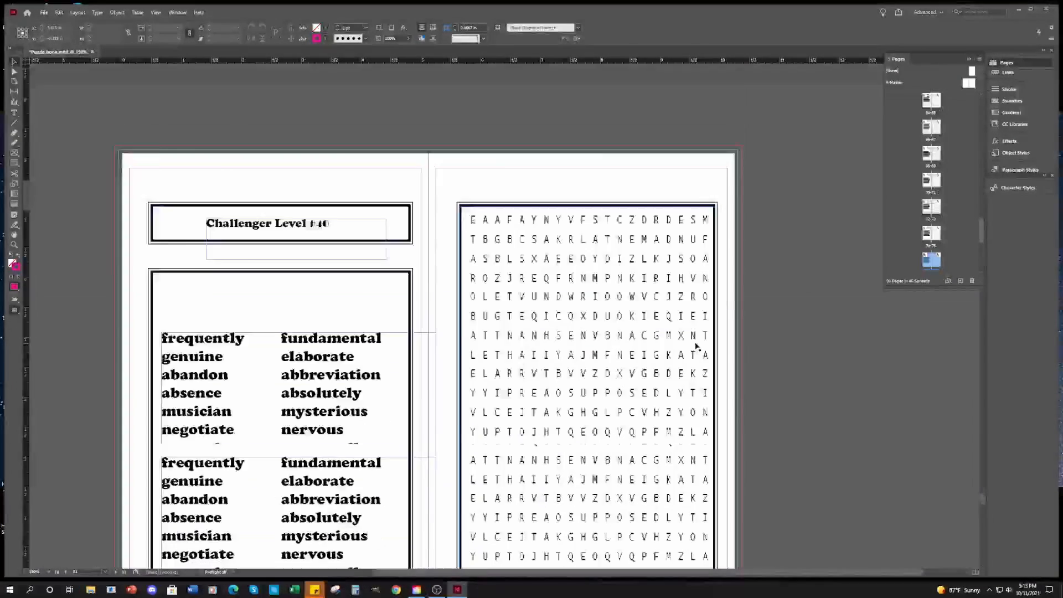
{"action": "scroll", "coordinate": [698, 339], "scroll_direction": "up", "scroll_amount": 10}
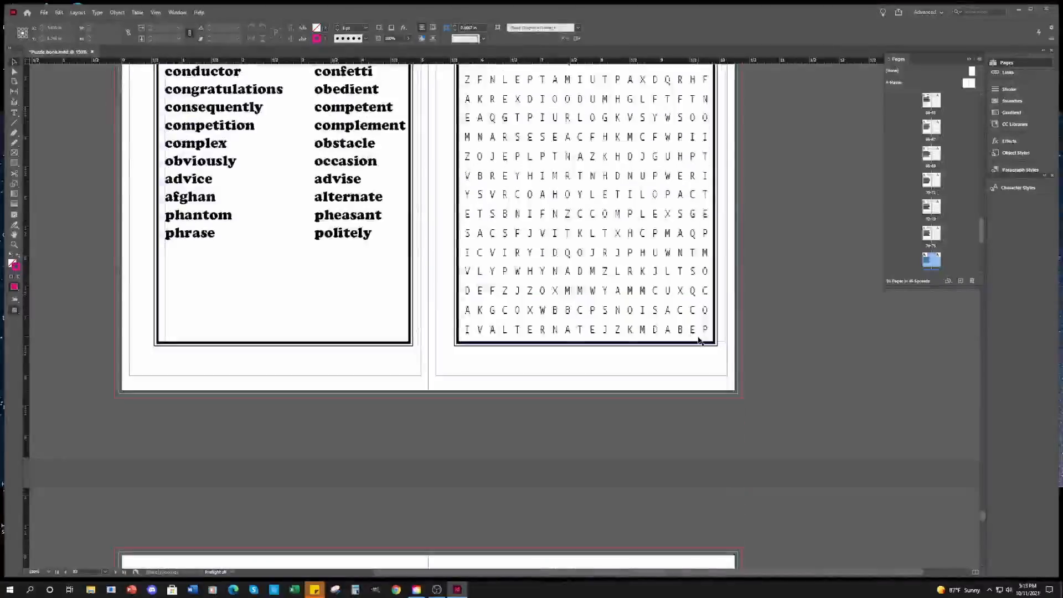
{"action": "scroll", "coordinate": [695, 374], "scroll_direction": "down", "scroll_amount": 20}
{"action": "scroll", "coordinate": [693, 410], "scroll_direction": "up", "scroll_amount": 20}
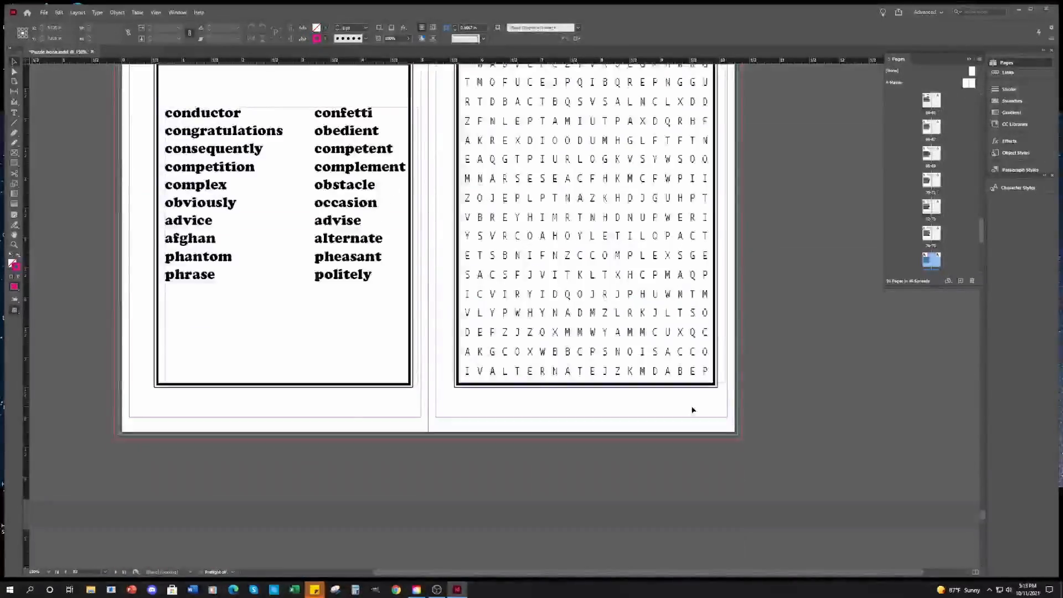
{"action": "scroll", "coordinate": [695, 474], "scroll_direction": "up", "scroll_amount": 20}
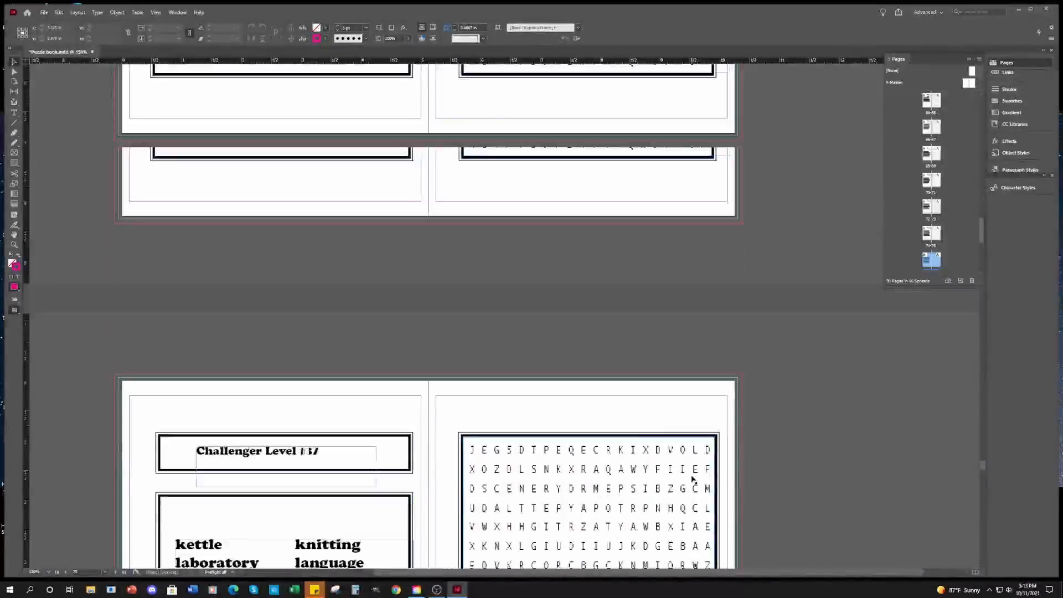
{"action": "scroll", "coordinate": [686, 476], "scroll_direction": "up", "scroll_amount": 20}
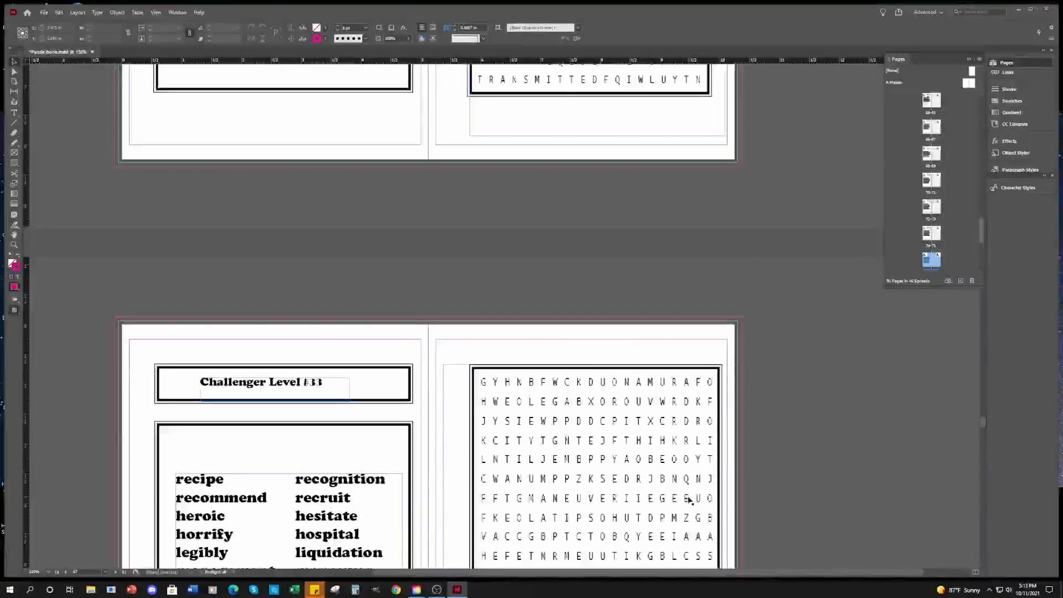
{"action": "scroll", "coordinate": [686, 490], "scroll_direction": "up", "scroll_amount": 20}
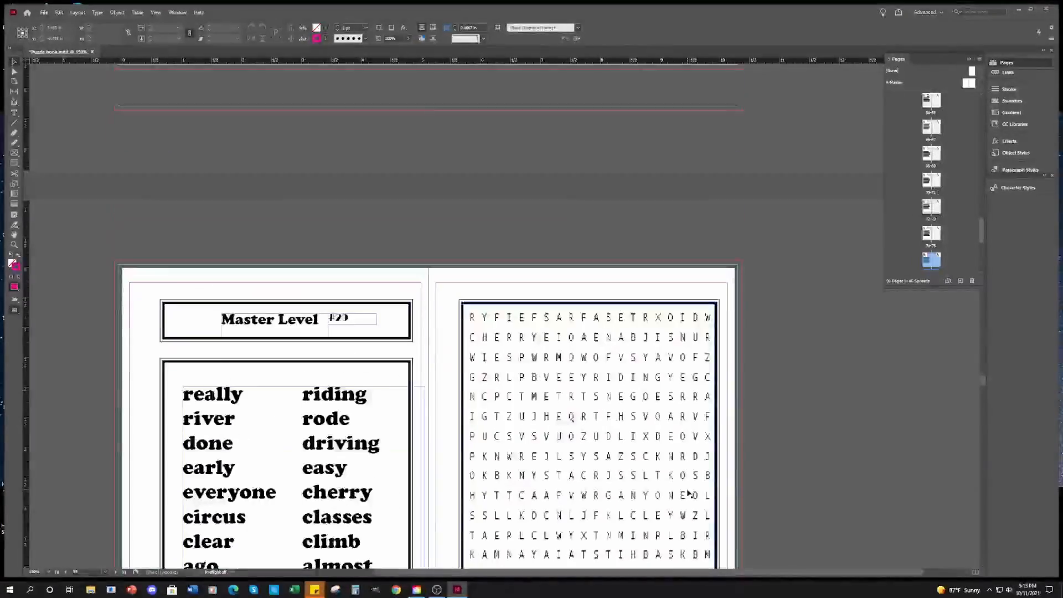
{"action": "scroll", "coordinate": [690, 493], "scroll_direction": "up", "scroll_amount": 20}
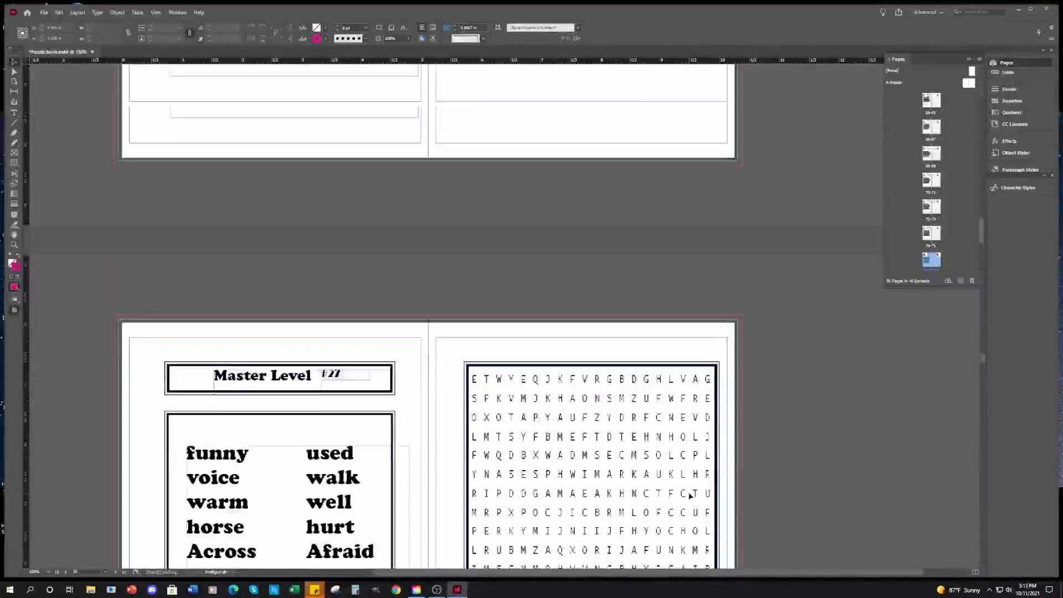
{"action": "scroll", "coordinate": [688, 489], "scroll_direction": "up", "scroll_amount": 20}
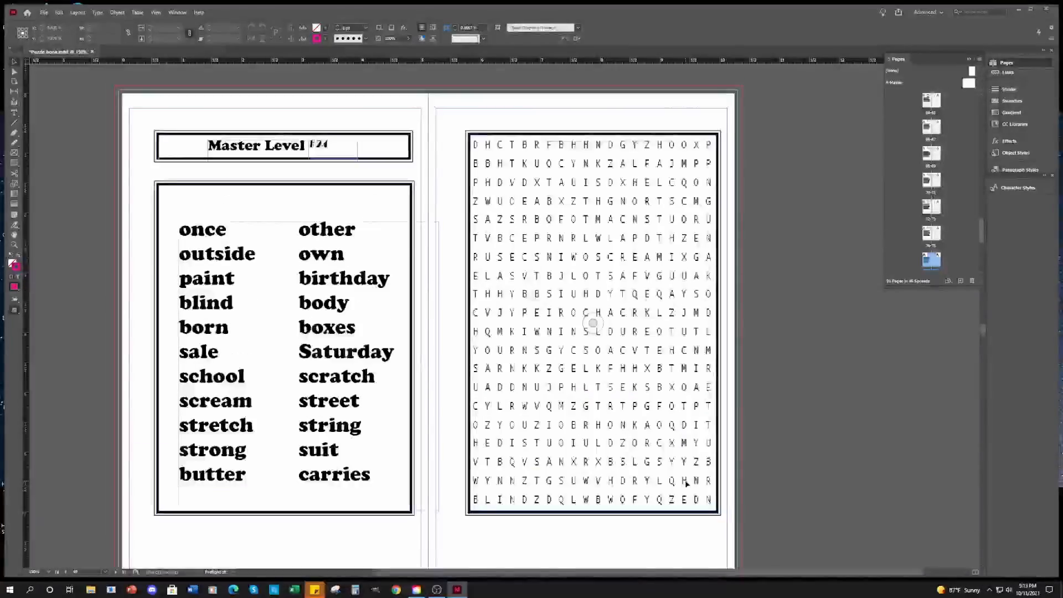
{"action": "scroll", "coordinate": [690, 486], "scroll_direction": "up", "scroll_amount": 20}
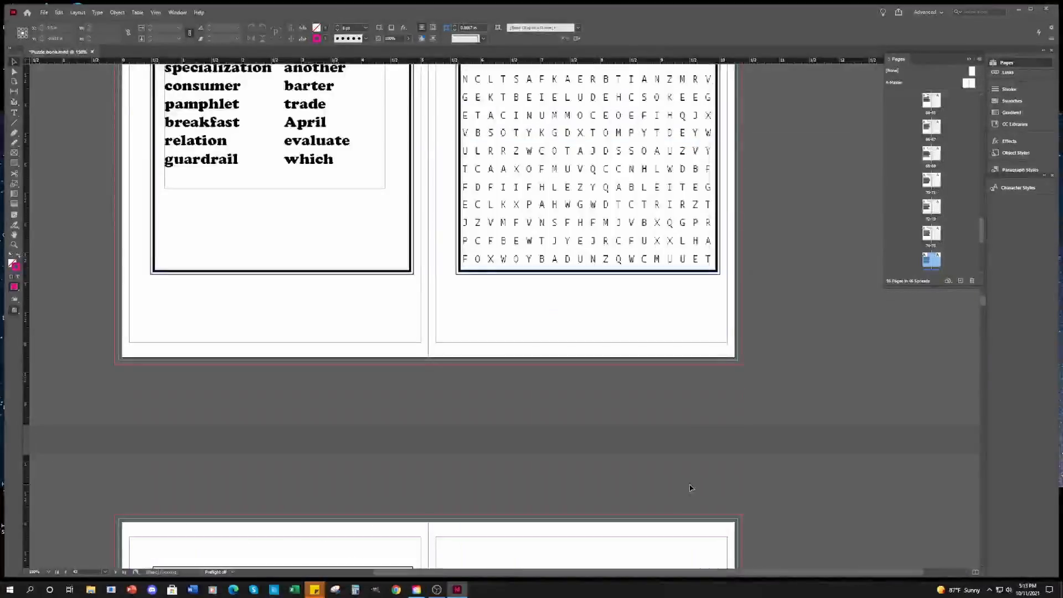
{"action": "scroll", "coordinate": [688, 476], "scroll_direction": "up", "scroll_amount": 20}
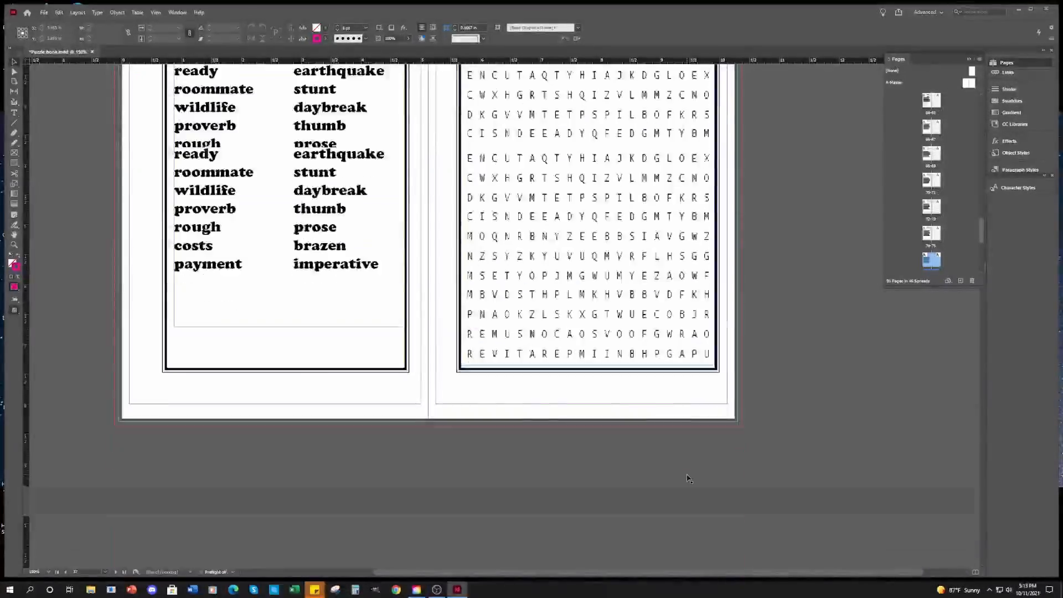
{"action": "scroll", "coordinate": [683, 467], "scroll_direction": "up", "scroll_amount": 20}
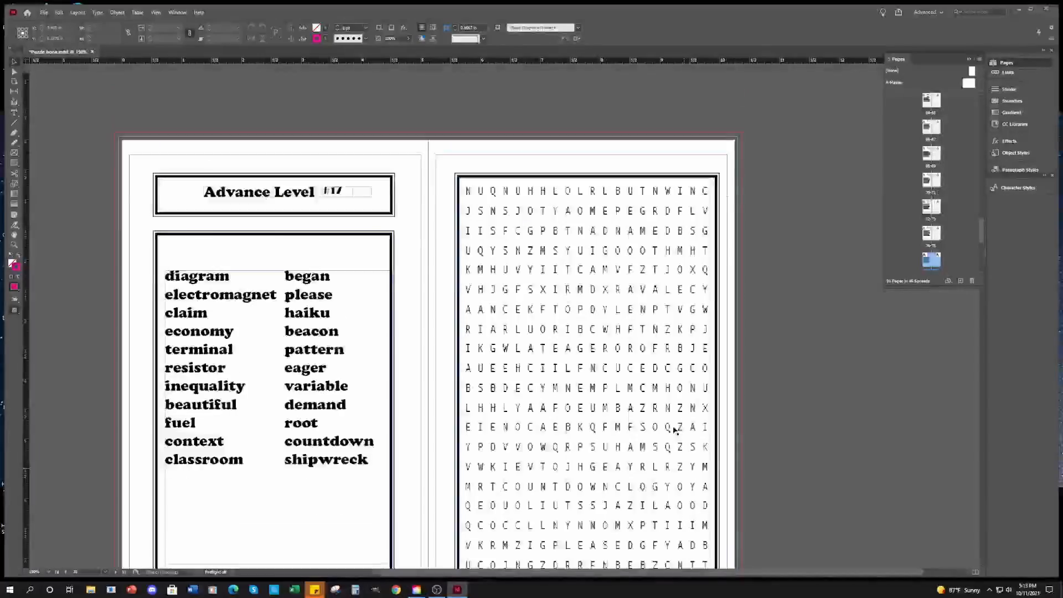
- Check the letter grids against their borders from Advance Level #17 back through the Intermediate Level pages to Beginner Level #4
{"action": "scroll", "coordinate": [665, 403], "scroll_direction": "up", "scroll_amount": 20}
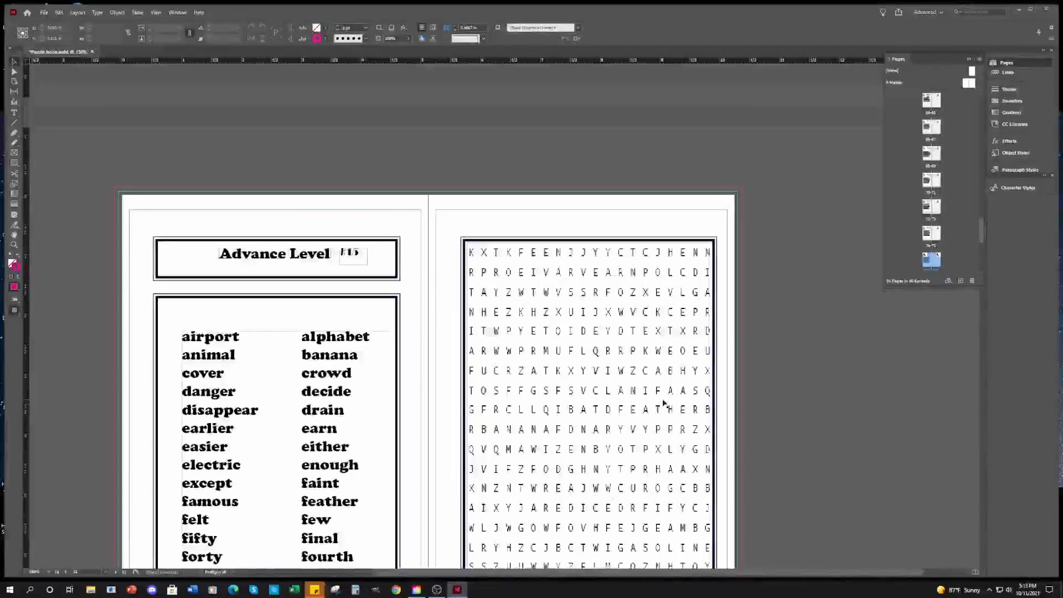
{"action": "scroll", "coordinate": [663, 395], "scroll_direction": "up", "scroll_amount": 20}
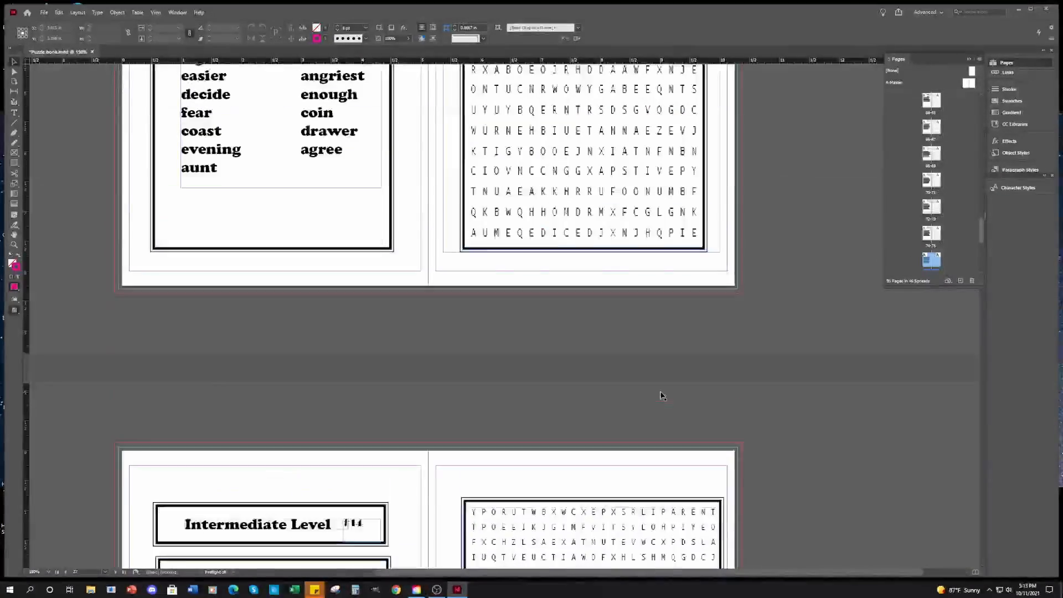
{"action": "scroll", "coordinate": [655, 374], "scroll_direction": "up", "scroll_amount": 20}
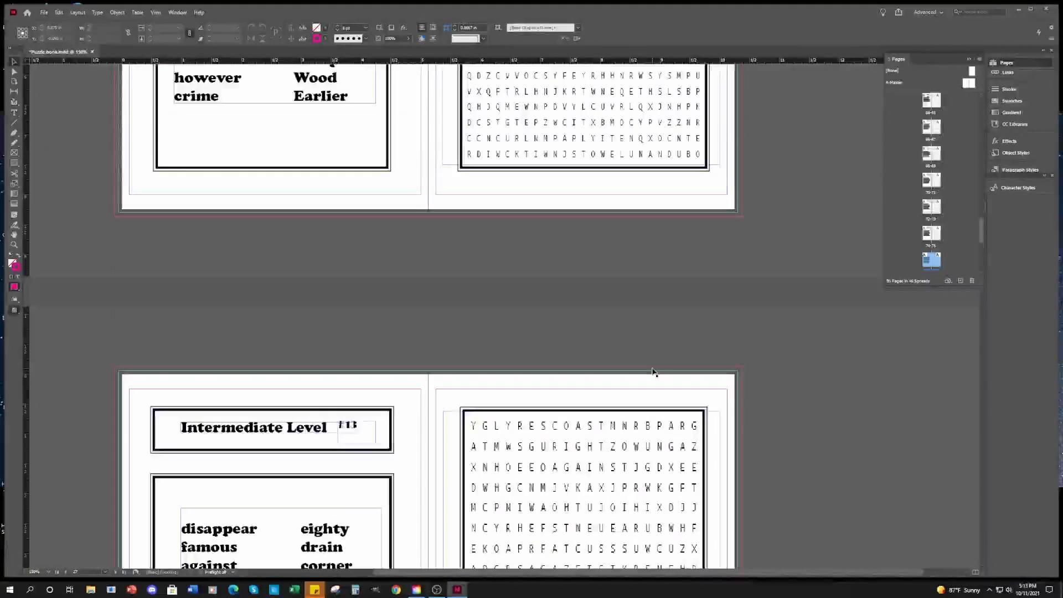
{"action": "scroll", "coordinate": [651, 357], "scroll_direction": "down", "scroll_amount": 5}
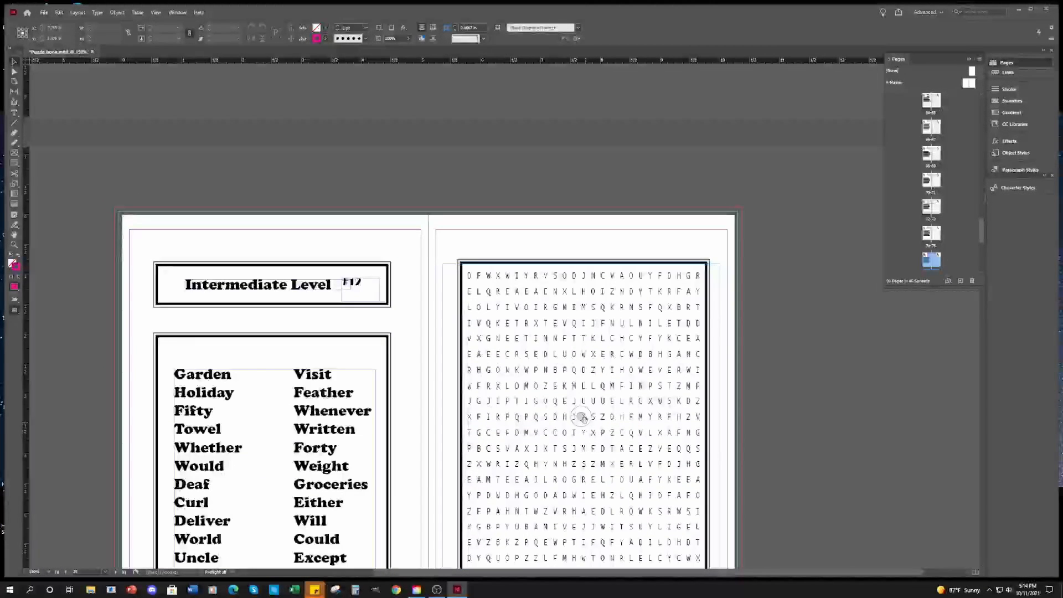
{"action": "left_click", "coordinate": [585, 418]}
{"action": "scroll", "coordinate": [575, 349], "scroll_direction": "up", "scroll_amount": 15}
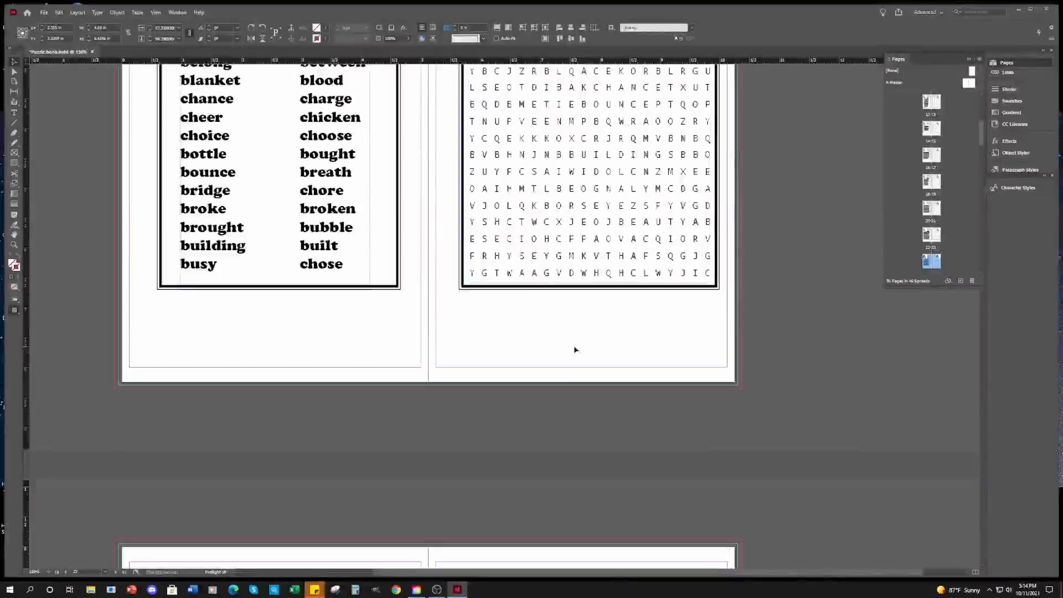
{"action": "scroll", "coordinate": [573, 340], "scroll_direction": "up", "scroll_amount": 15}
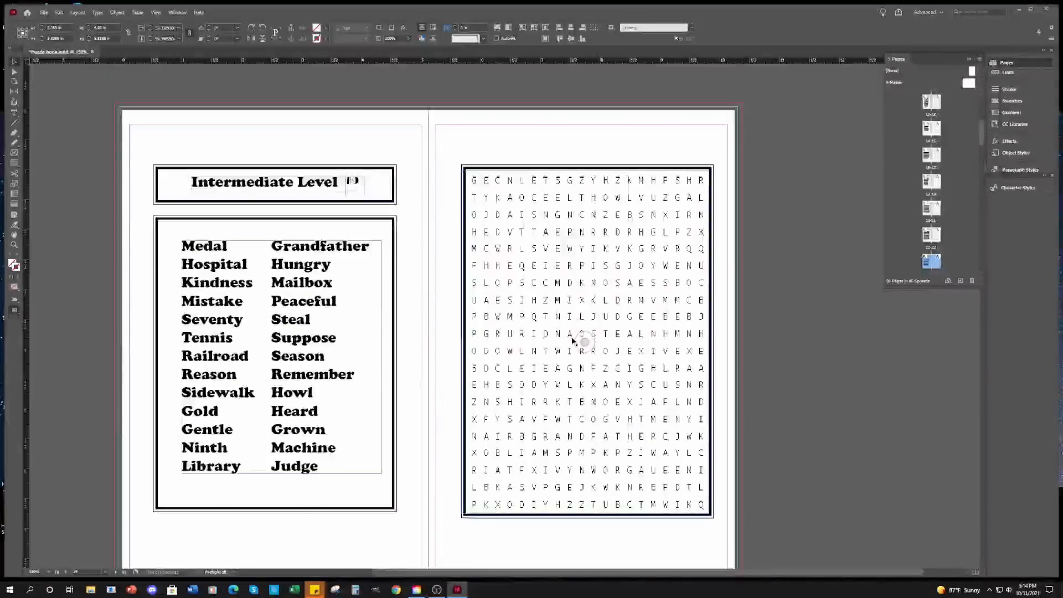
{"action": "scroll", "coordinate": [572, 343], "scroll_direction": "up", "scroll_amount": 15}
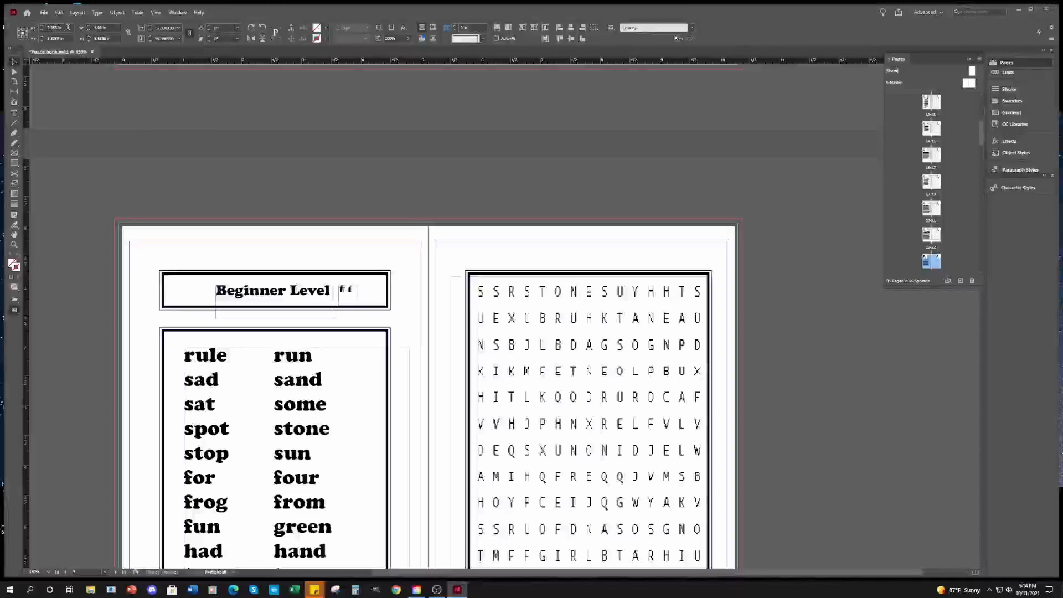
- Save the document and export all pages as a High Quality Print PDF, replacing Puzzle book.pdf in the Level Up Word Search Puzzles for Kids folder
{"action": "left_click", "coordinate": [44, 12]}
{"action": "left_click", "coordinate": [63, 72]}
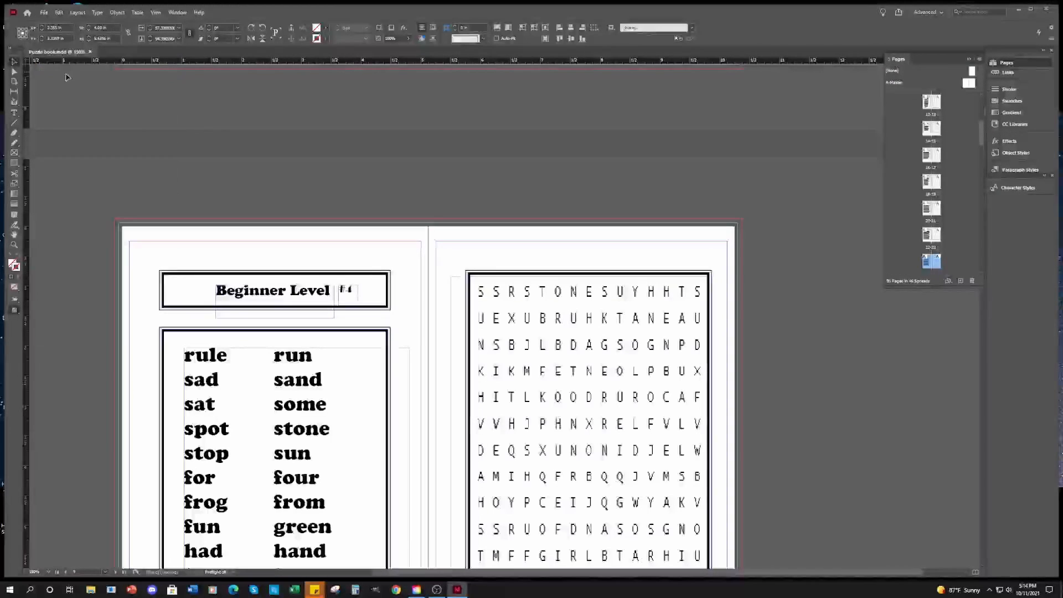
{"action": "left_click", "coordinate": [44, 13]}
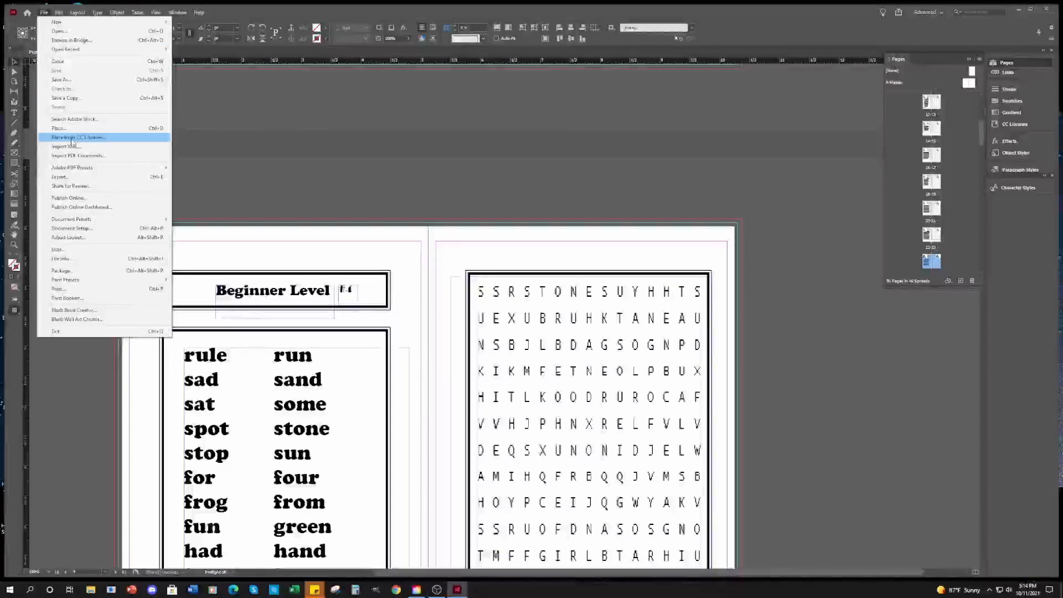
{"action": "left_click", "coordinate": [74, 177]}
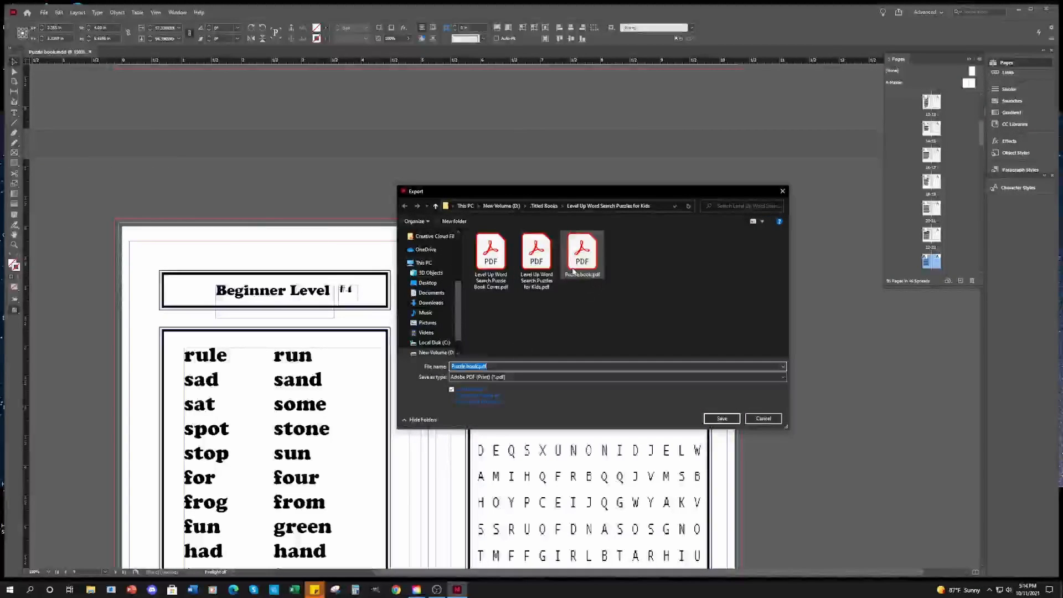
{"action": "left_click", "coordinate": [577, 265]}
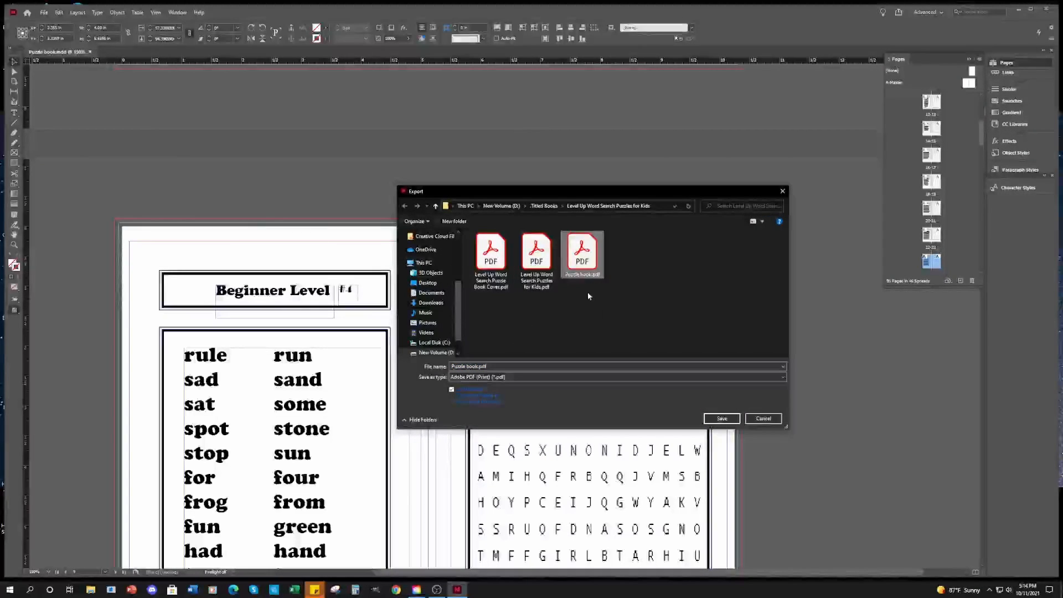
{"action": "left_click", "coordinate": [719, 418]}
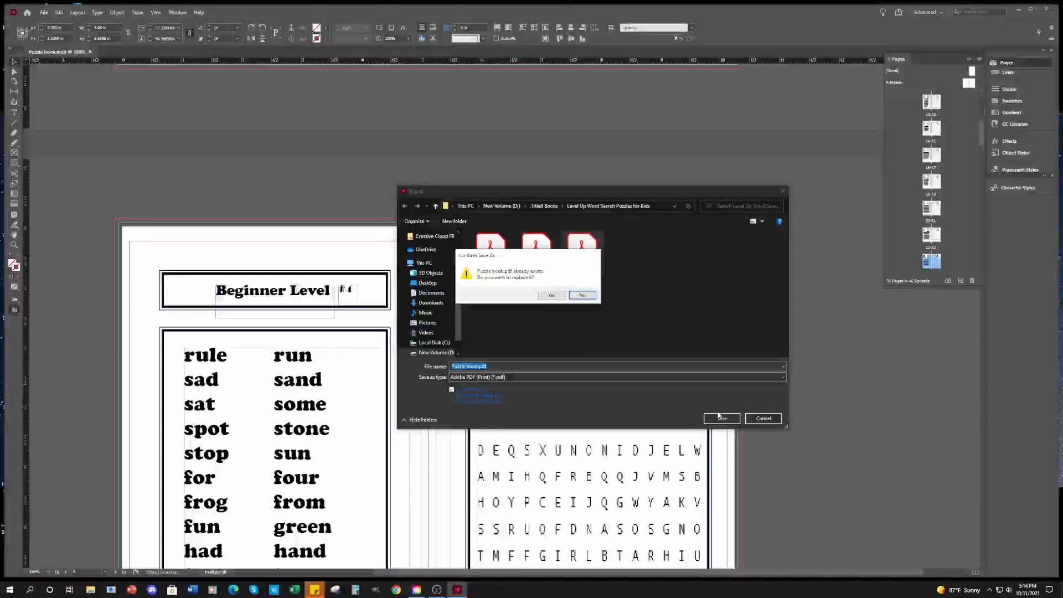
{"action": "left_click", "coordinate": [551, 295]}
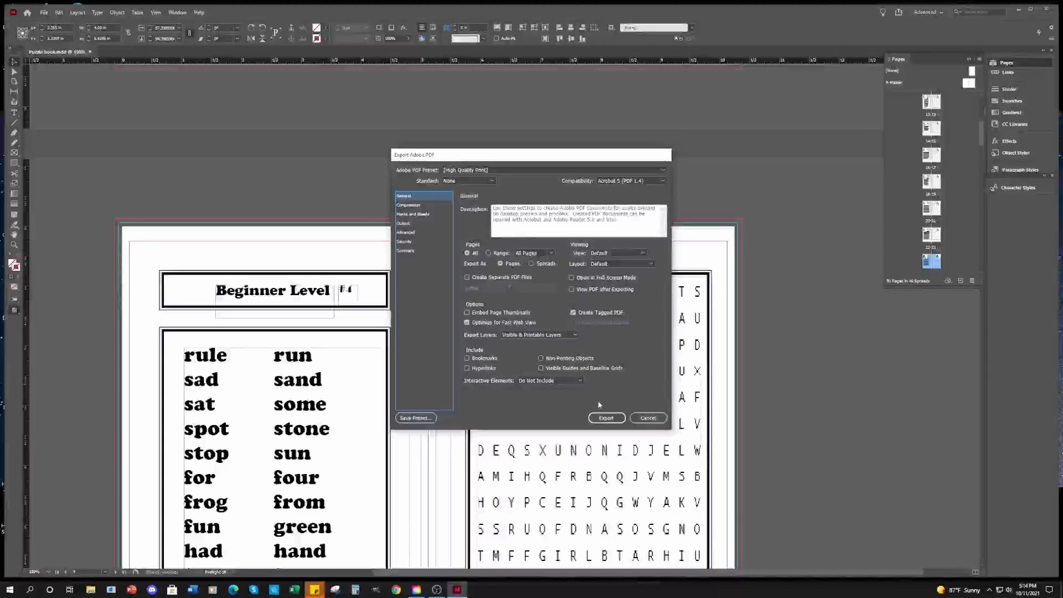
{"action": "left_click", "coordinate": [608, 422]}
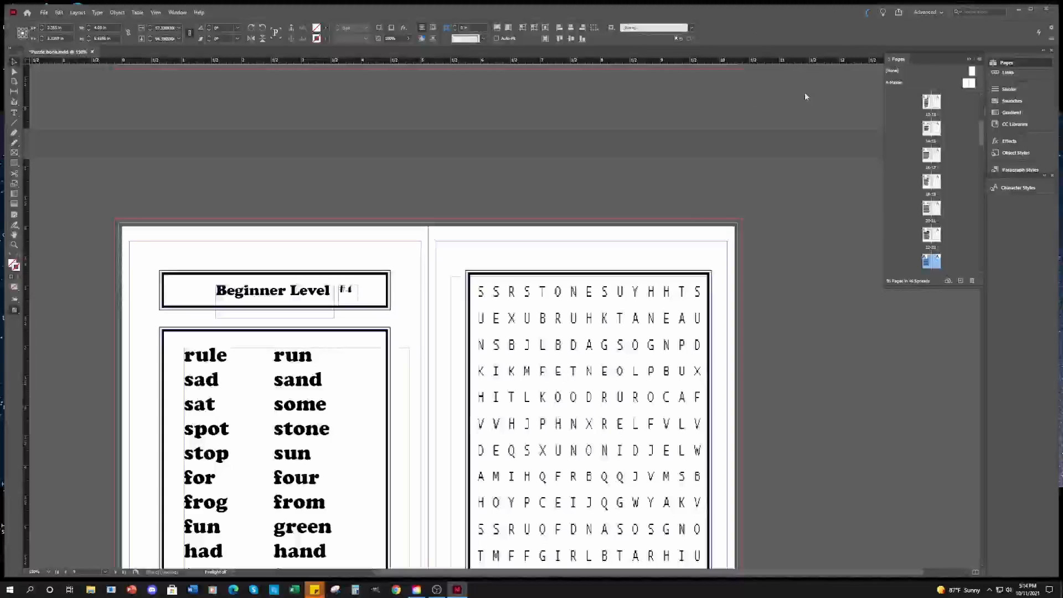
- Close InDesign without saving further changes to the puzzle book document
{"action": "left_click", "coordinate": [1046, 10]}
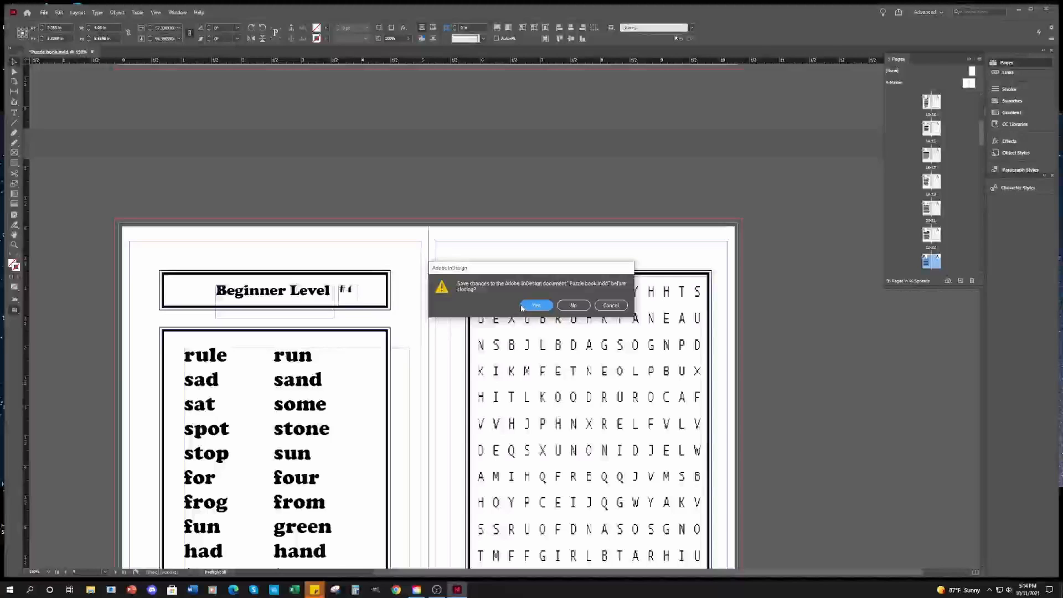
{"action": "left_click", "coordinate": [570, 305]}
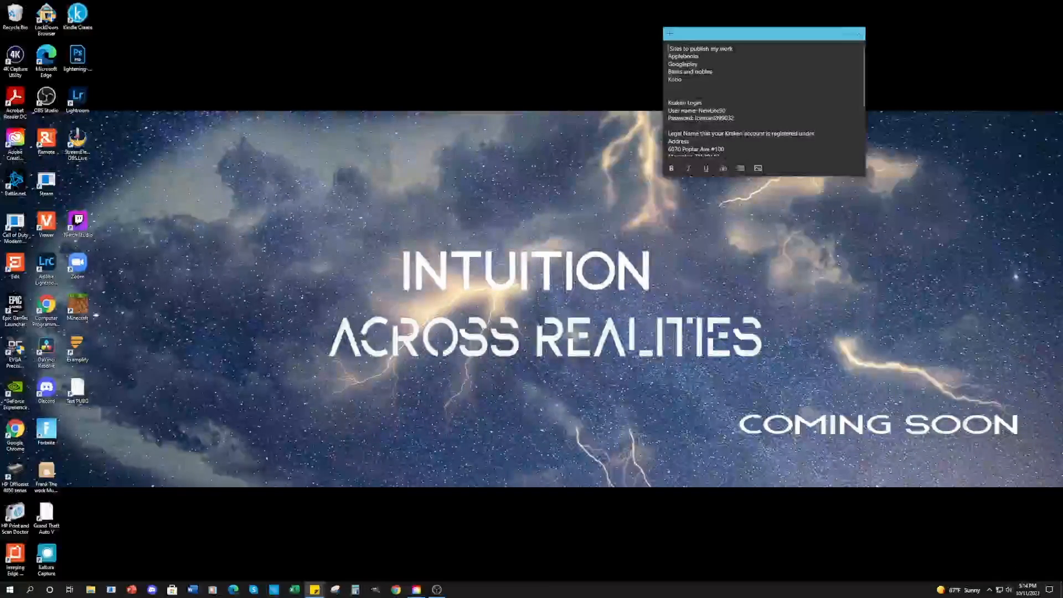
{"action": "left_click", "coordinate": [418, 590]}
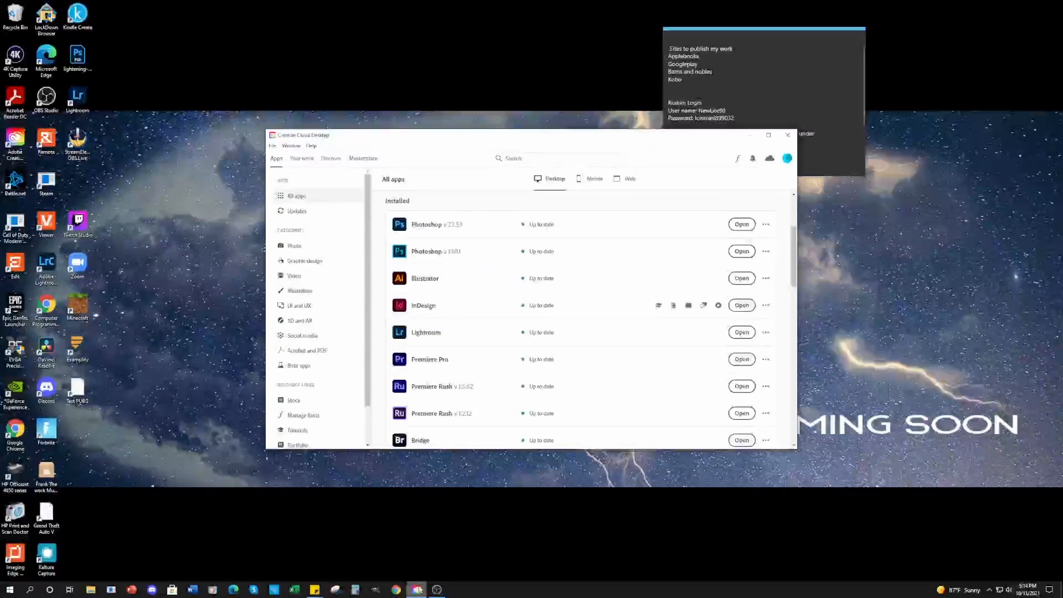
{"action": "left_click", "coordinate": [416, 590]}
- Switch to Chrome, go to the Kindle Direct Publishing site and sign in to reach the bookshelf
{"action": "left_click", "coordinate": [396, 590]}
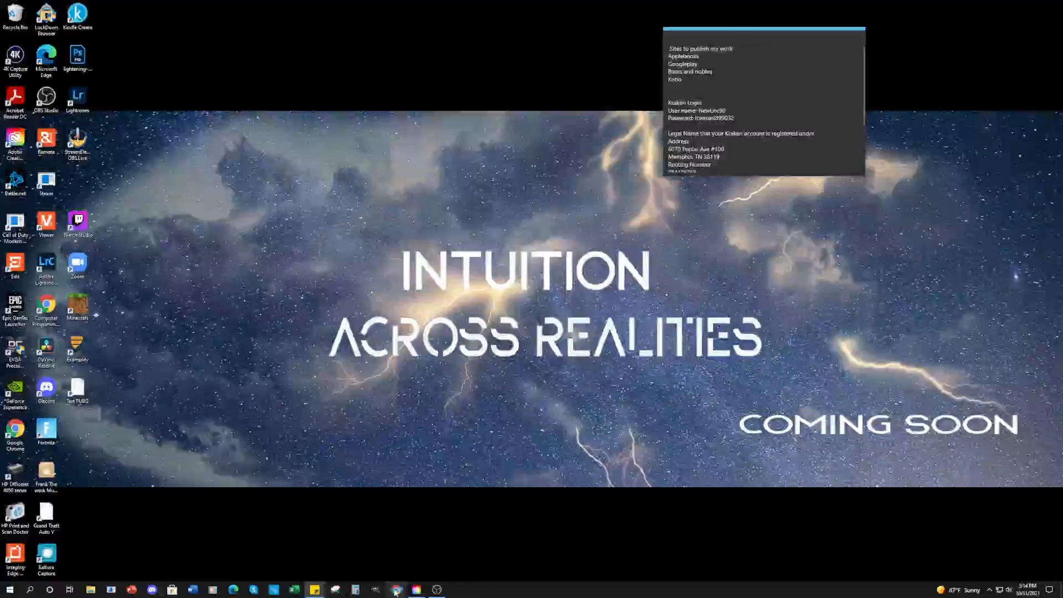
{"action": "double_click", "coordinate": [494, 133]}
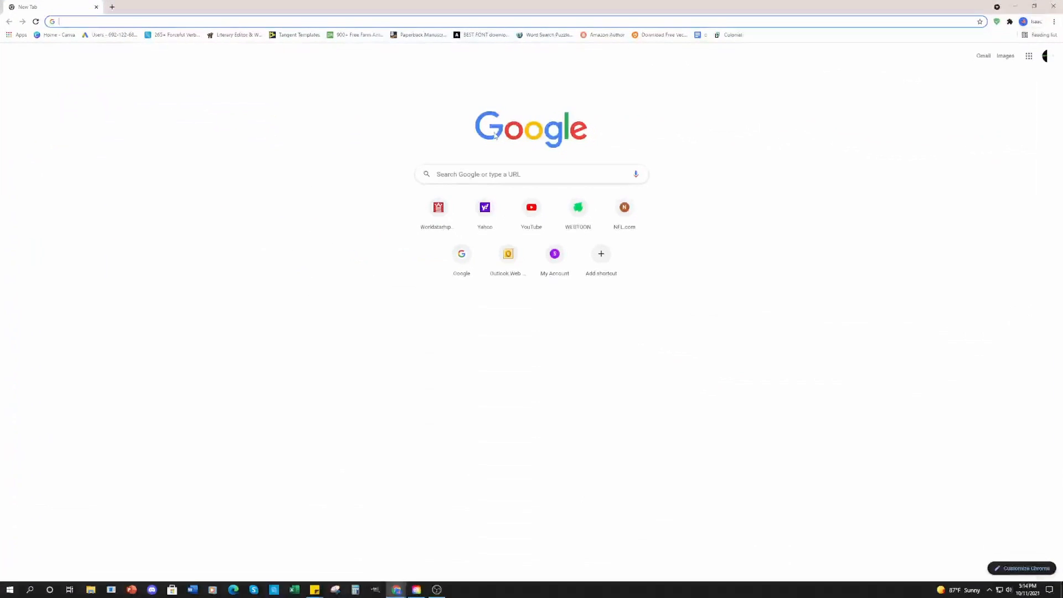
{"action": "left_click", "coordinate": [357, 19]}
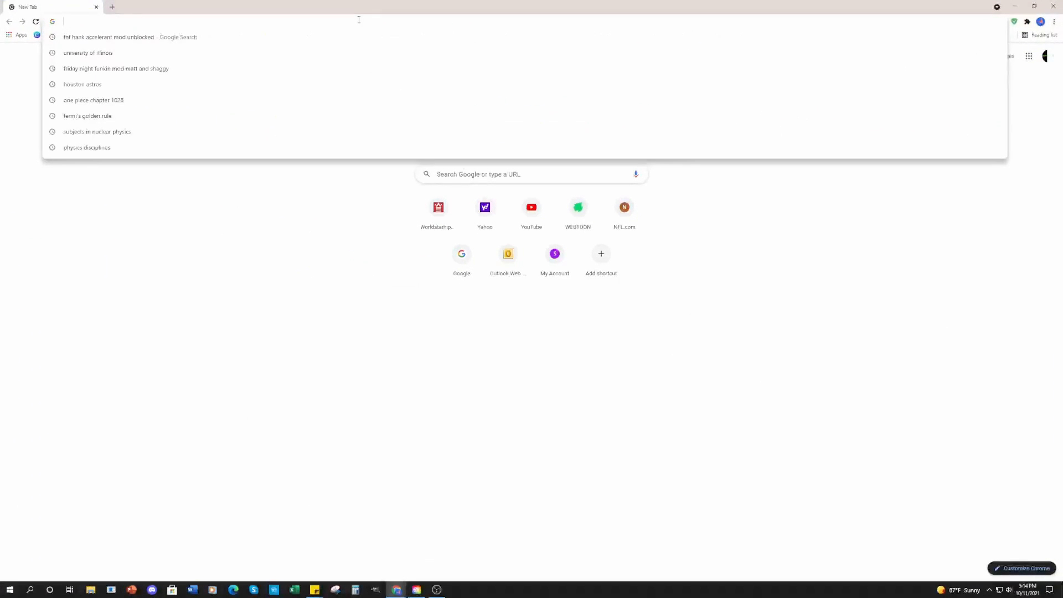
{"action": "type", "text": "kdp"}
{"action": "key", "text": "Return"}
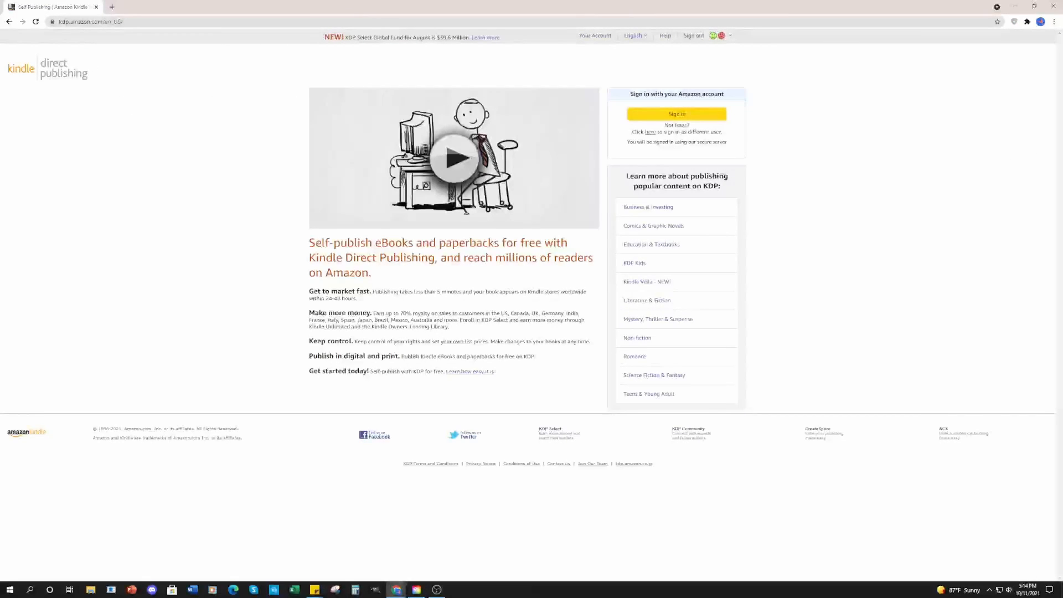
{"action": "left_click", "coordinate": [668, 110]}
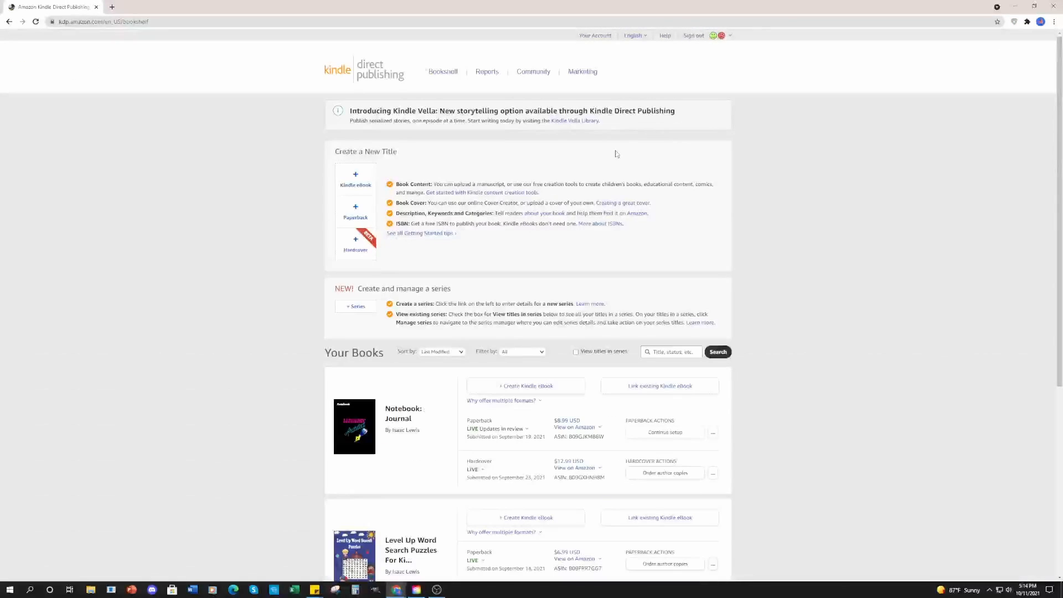
- Open the print book content for editing for the Level Up Word Search Puzzles for Kids paperback
{"action": "scroll", "coordinate": [422, 467], "scroll_direction": "down", "scroll_amount": 4}
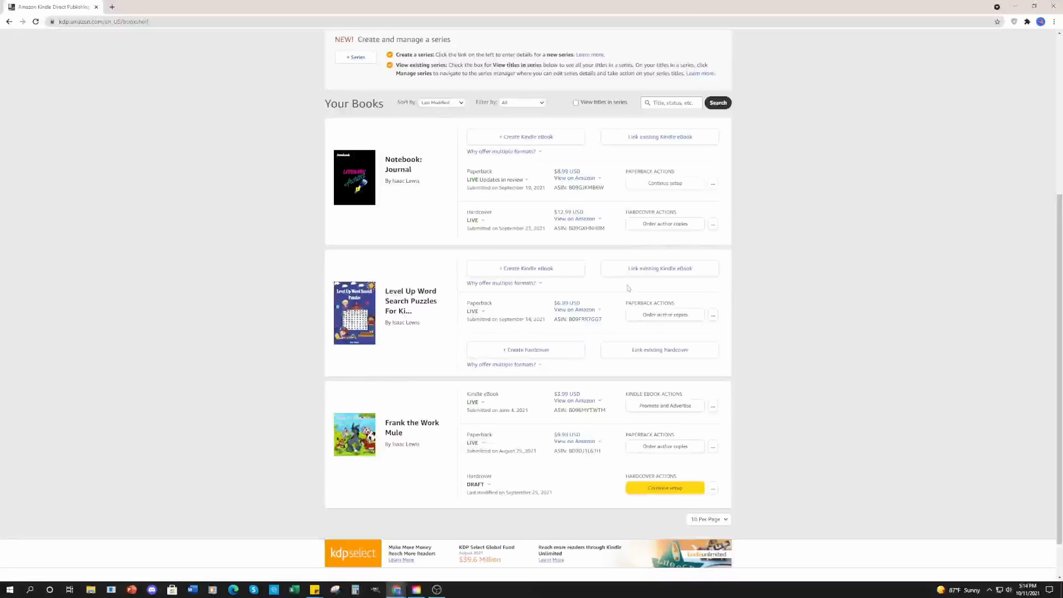
{"action": "left_click", "coordinate": [656, 315]}
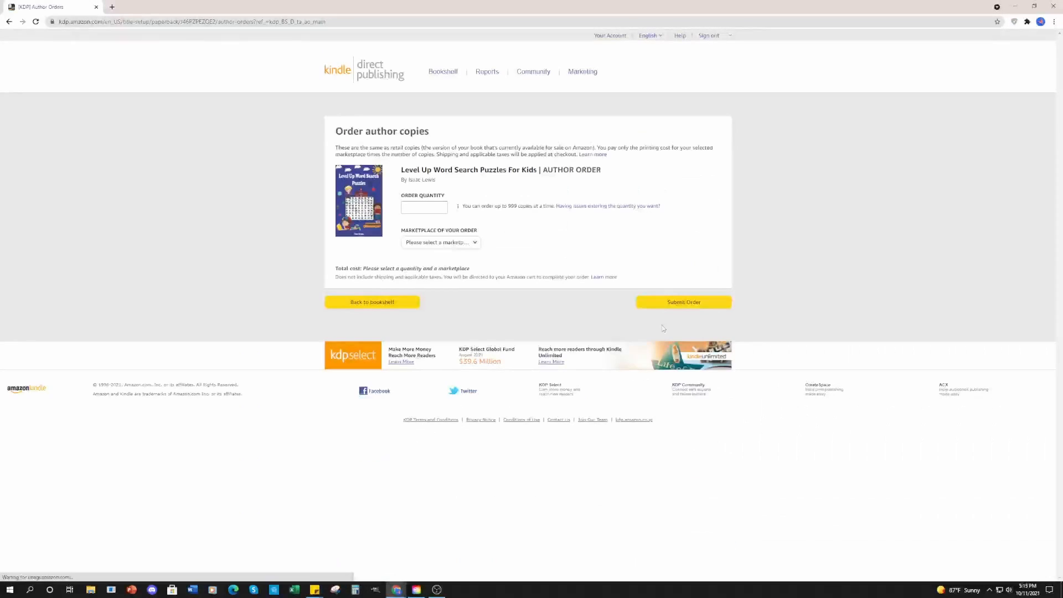
{"action": "key", "text": "alt+Left"}
{"action": "left_click", "coordinate": [713, 315]}
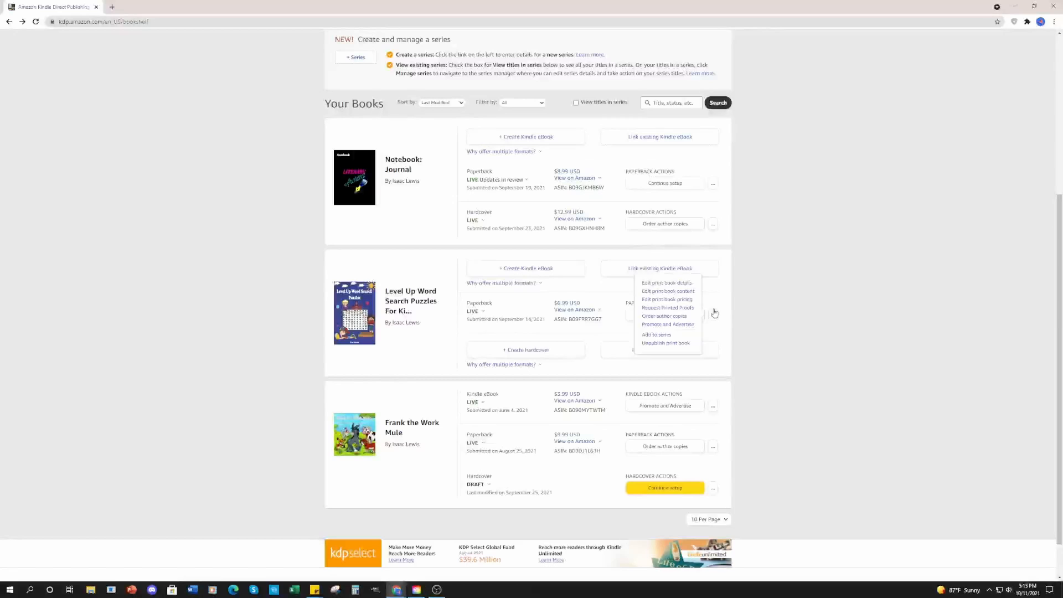
{"action": "left_click", "coordinate": [668, 292]}
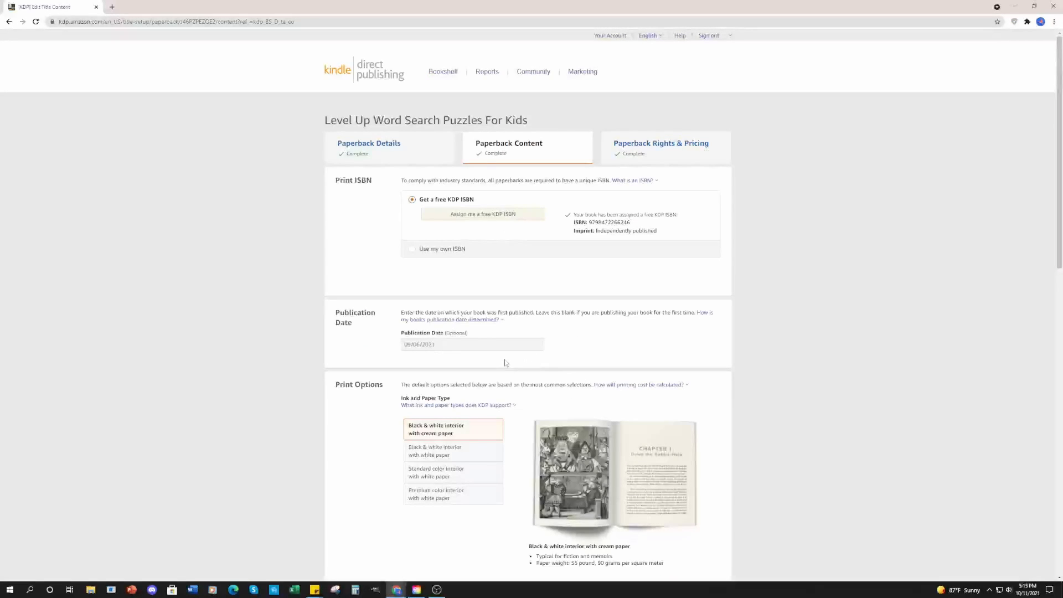
- Upload Puzzle book.pdf from the Level Up Word Search Puzzles for Kids folder as the paperback manuscript and launch the book previewer
{"action": "scroll", "coordinate": [505, 363], "scroll_direction": "down", "scroll_amount": 10}
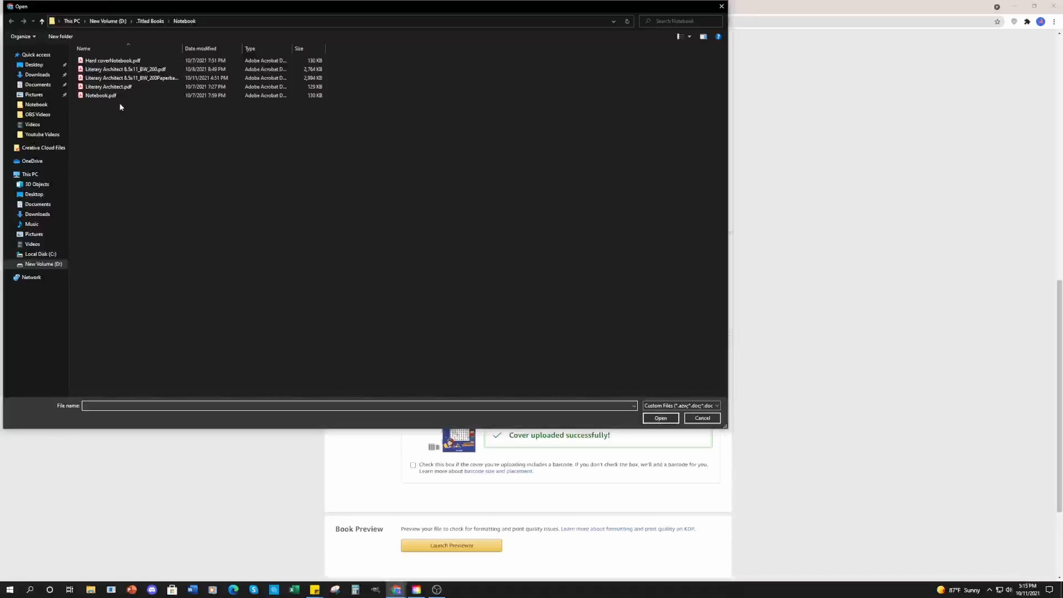
{"action": "left_click", "coordinate": [106, 22]}
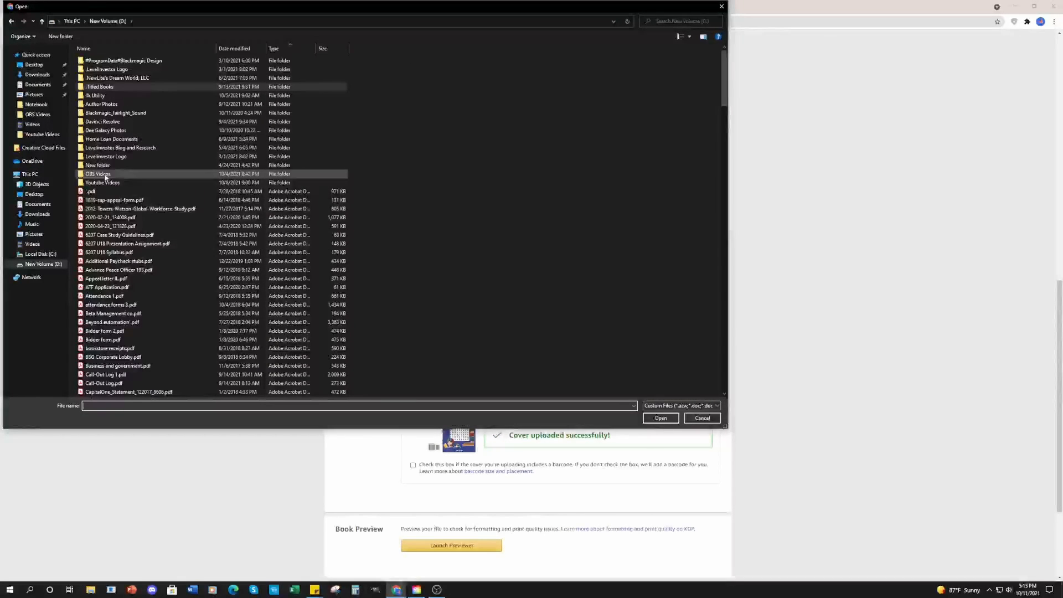
{"action": "double_click", "coordinate": [103, 86]}
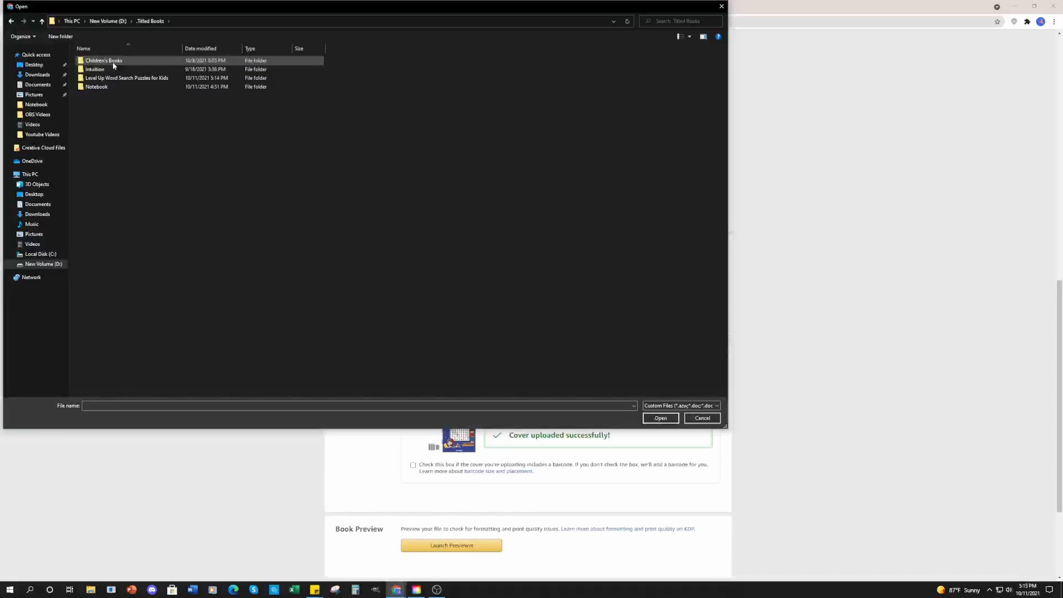
{"action": "double_click", "coordinate": [109, 78]}
{"action": "left_click", "coordinate": [109, 82]}
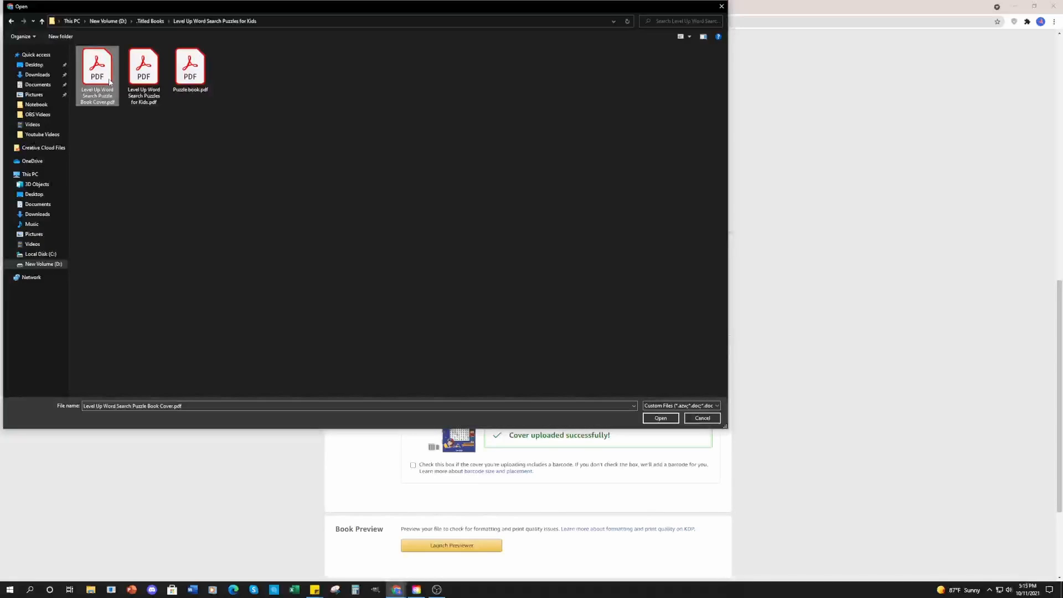
{"action": "left_click", "coordinate": [180, 87]}
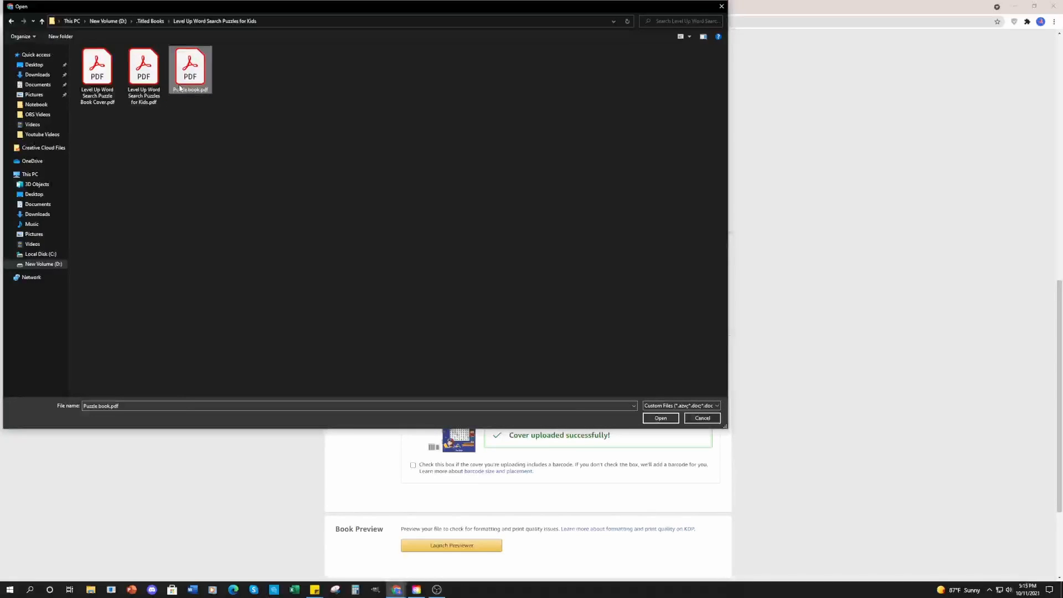
{"action": "left_click", "coordinate": [661, 418]}
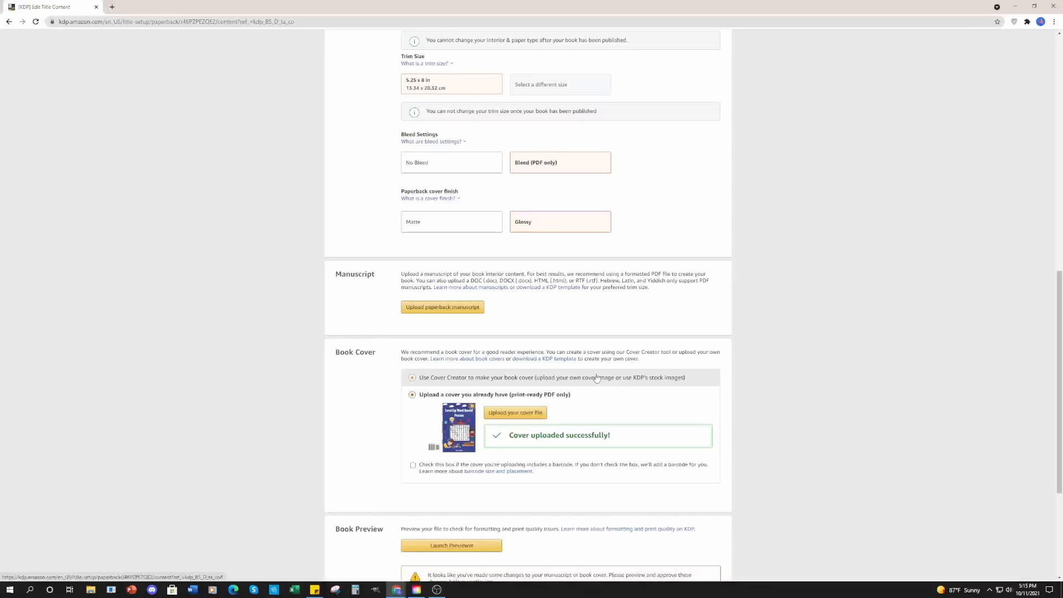
{"action": "scroll", "coordinate": [596, 378], "scroll_direction": "down", "scroll_amount": 4}
{"action": "left_click", "coordinate": [473, 347]}
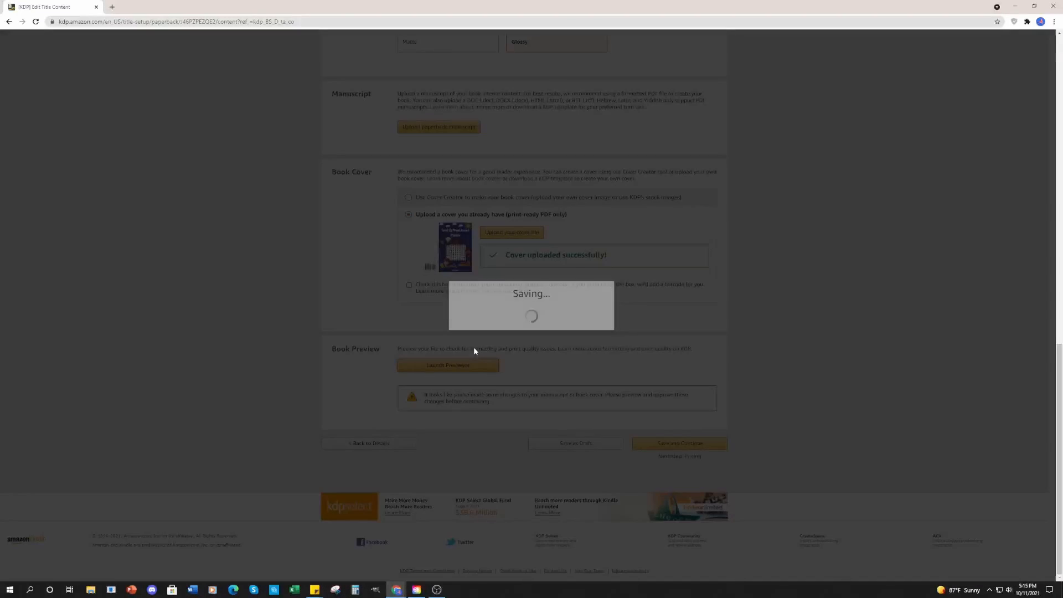